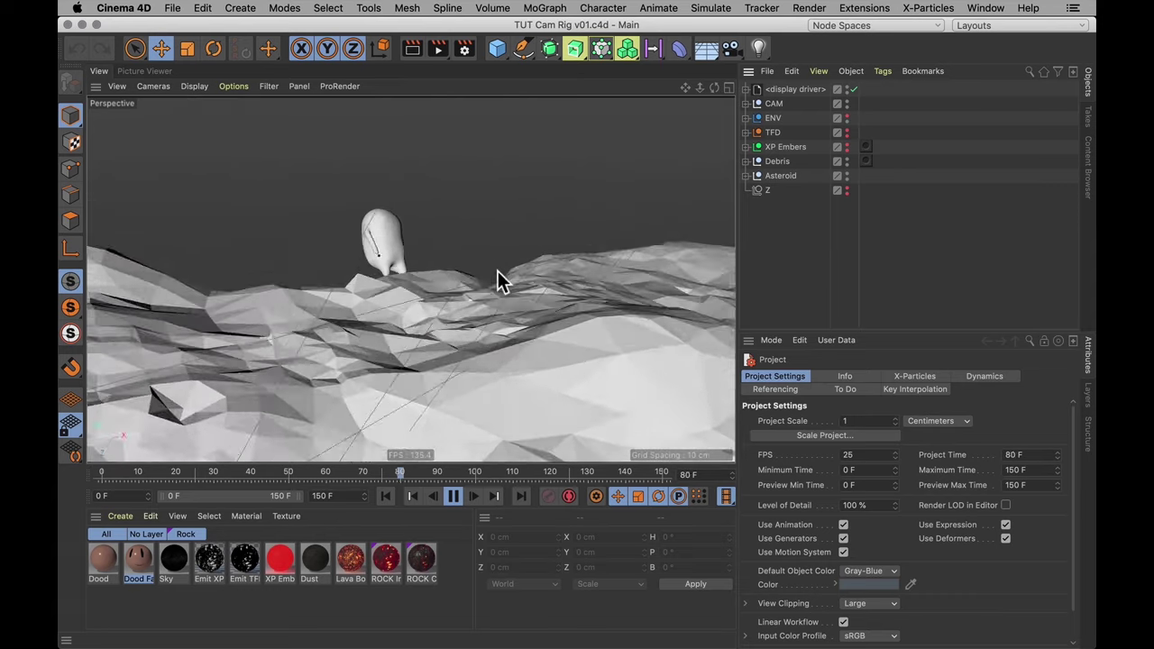
- Preview the existing camera animation and delete the CAM group with its old spline camera
click(453, 500)
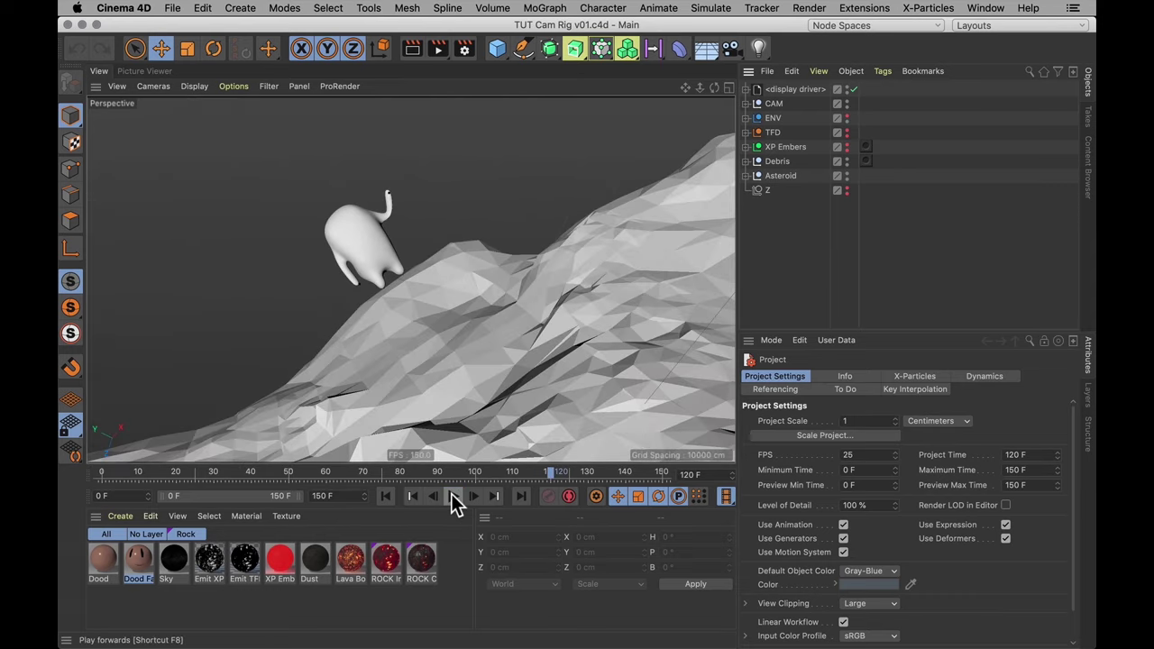
click(452, 498)
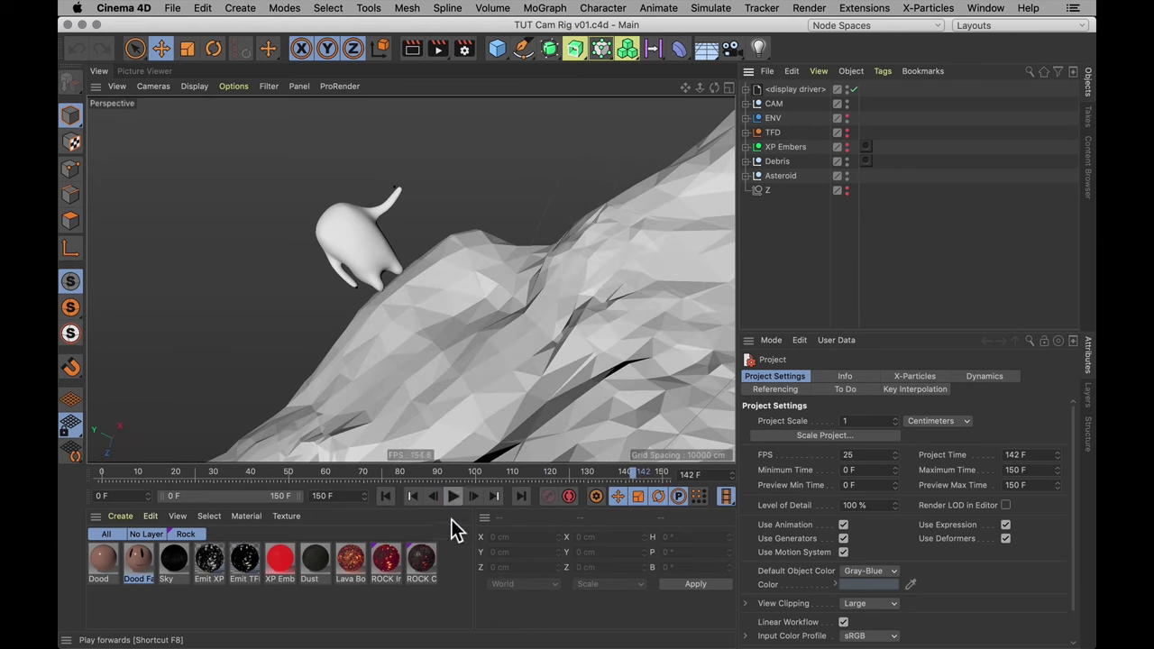
click(773, 104)
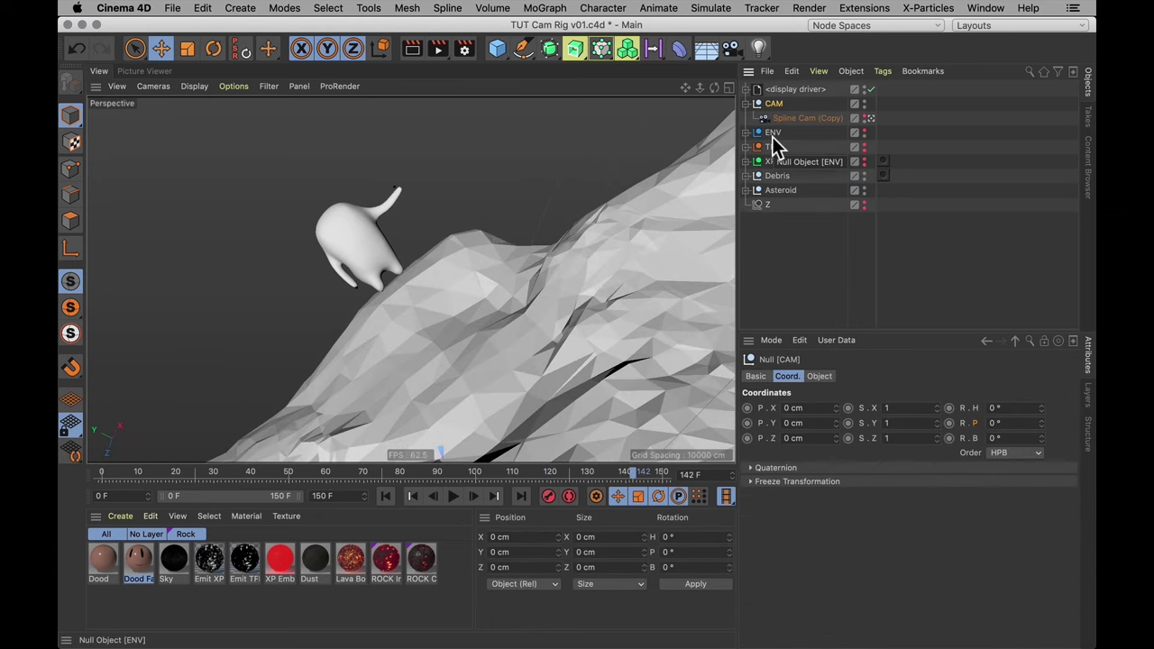
key(BackSpace)
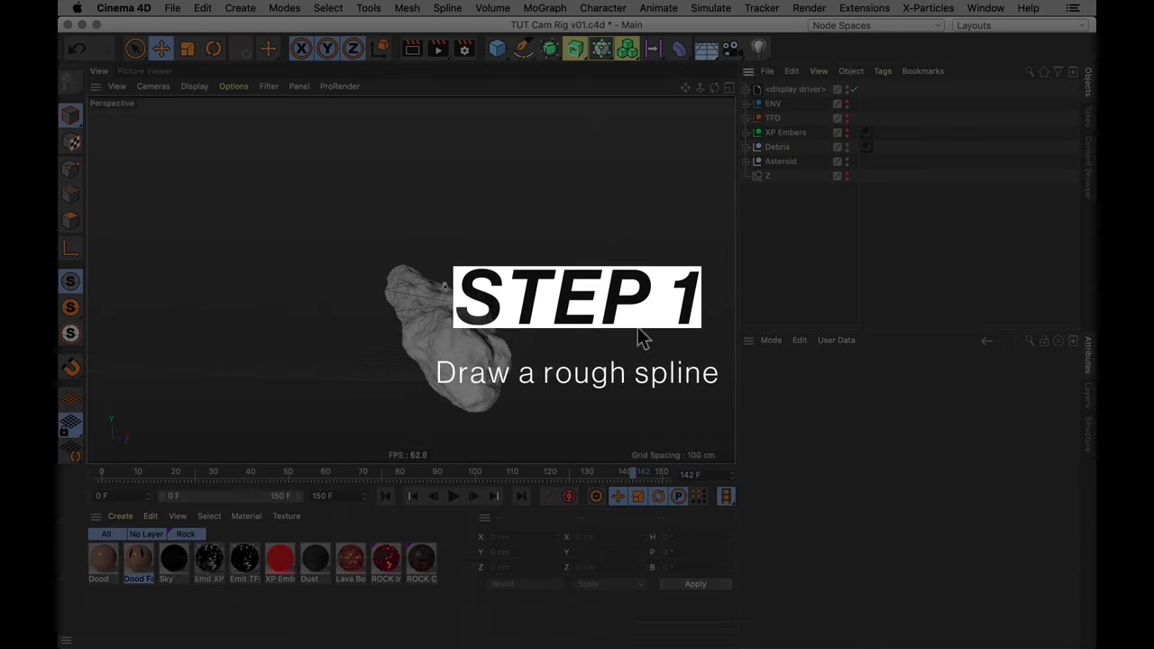
- Draw a rough Cubic spline with the Spline Pen, approaching the asteroid from far away and looping around it
alt+drag(641, 334, 561, 336)
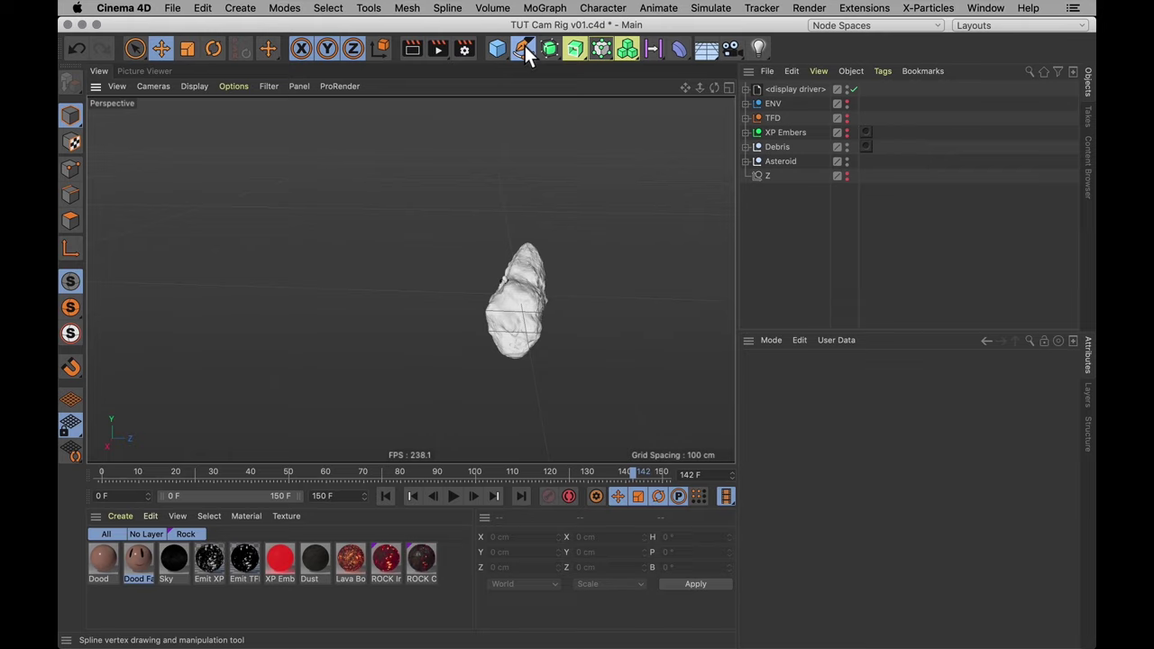
click(523, 47)
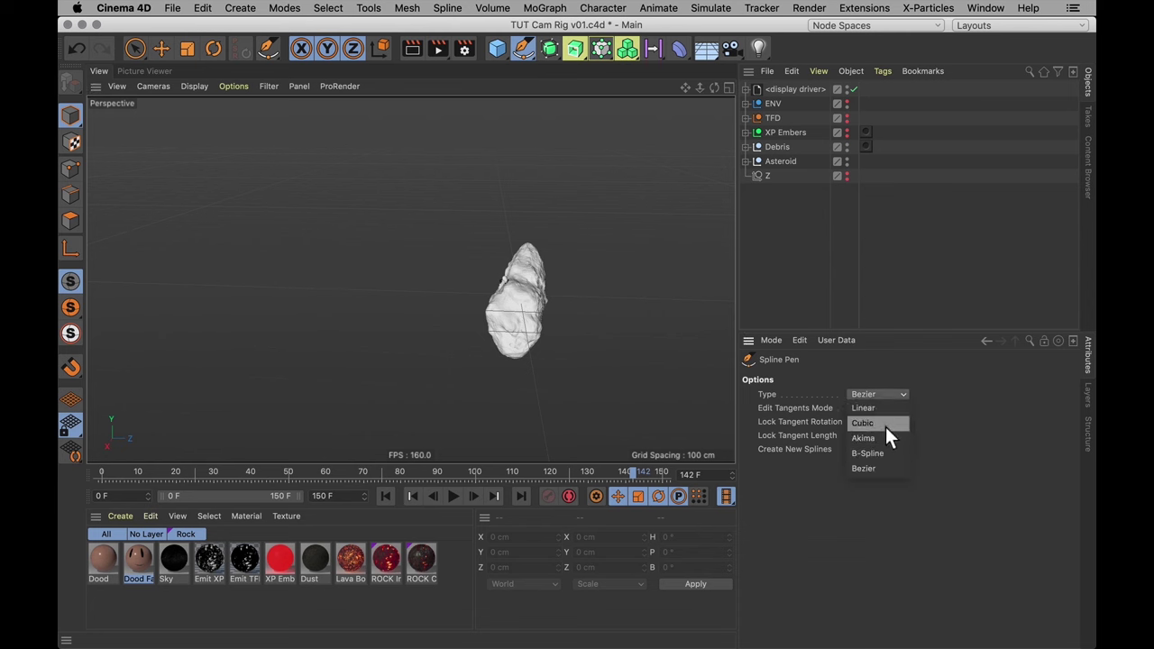
click(885, 424)
alt+drag(475, 307, 527, 345)
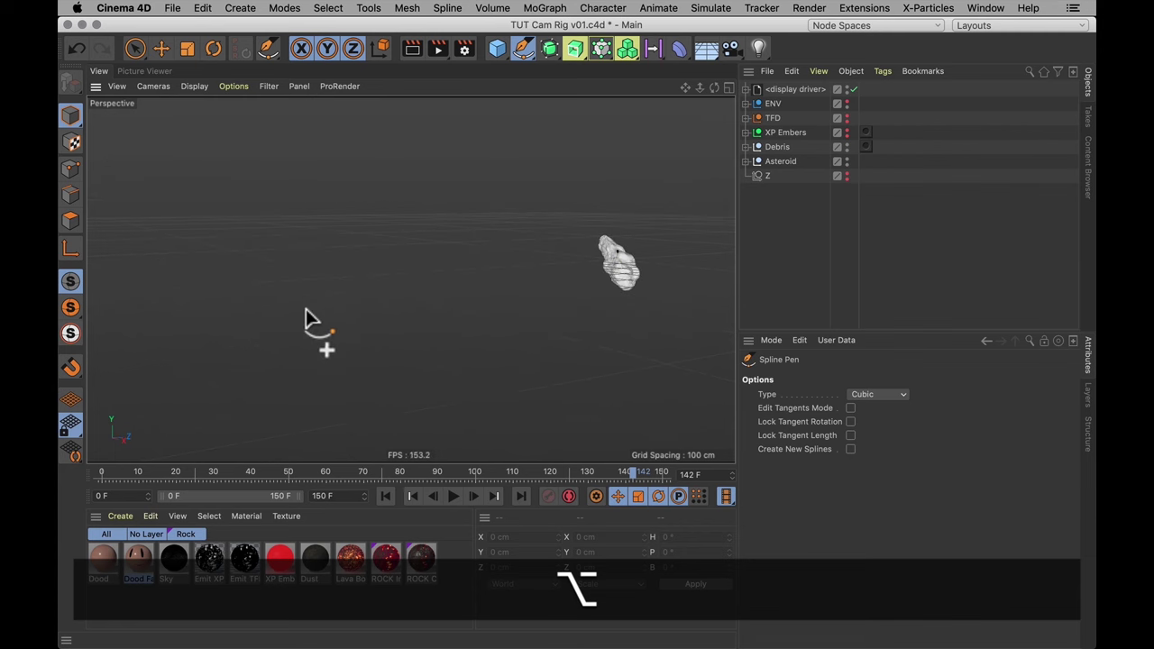
click(345, 298)
click(576, 265)
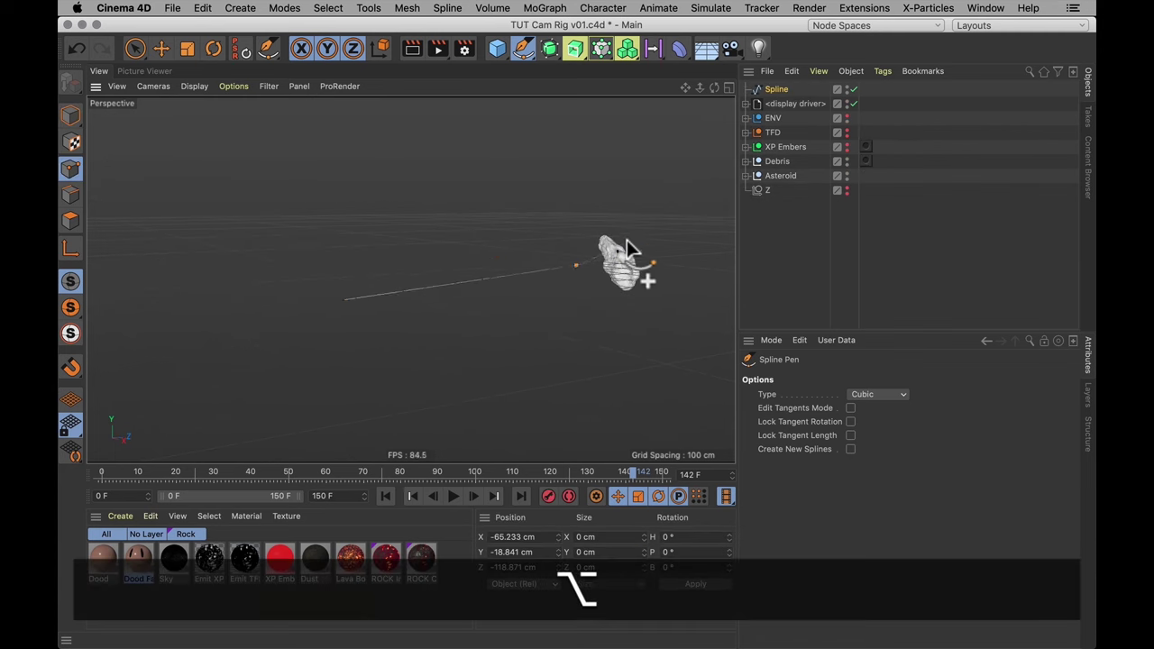
alt+drag(660, 298, 539, 332)
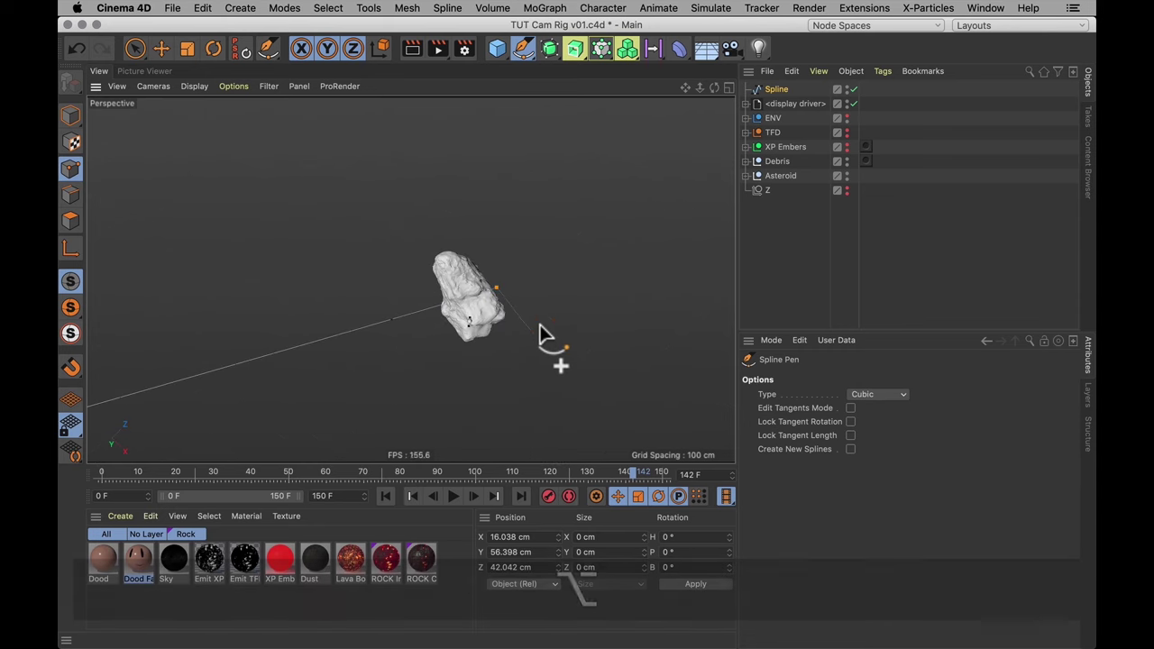
click(429, 394)
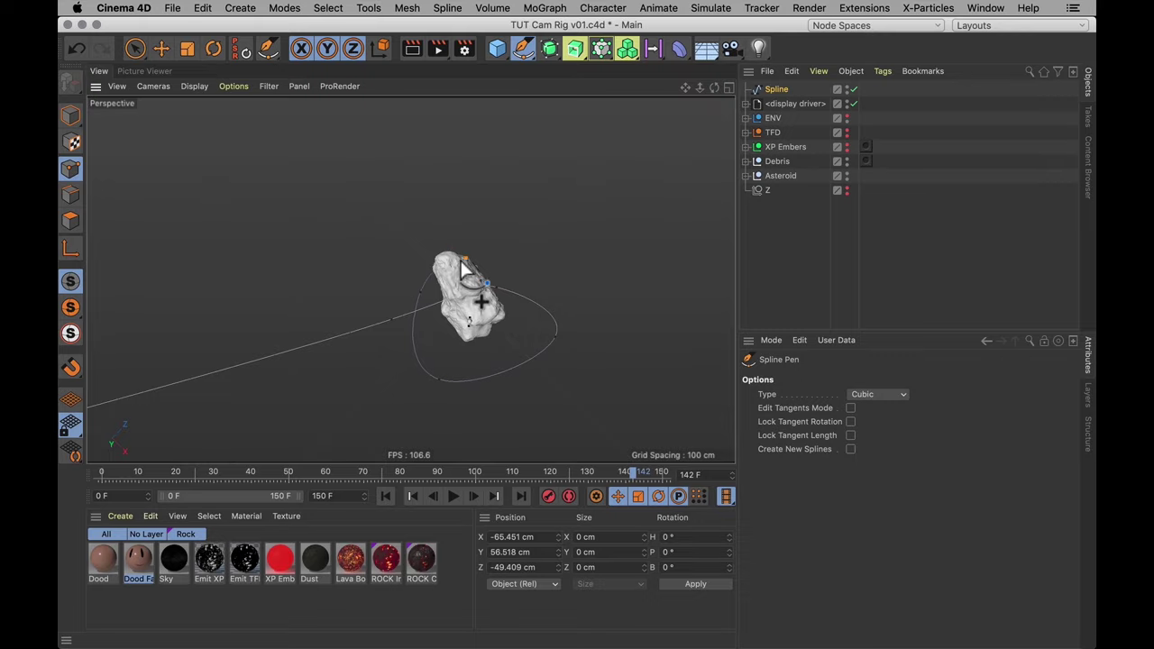
alt+drag(471, 322, 417, 309)
alt+right_drag(417, 309, 649, 420)
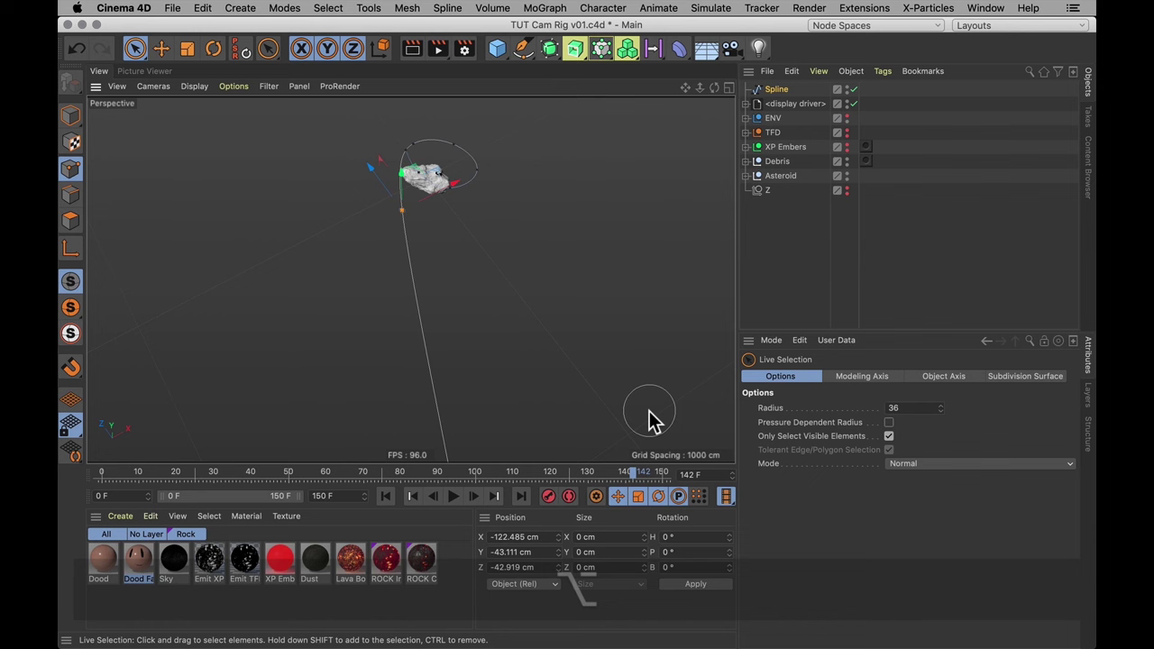
mouse_move(487, 224)
alt+mouse_down()
mouse_move(400, 237)
mouse_move(399, 142)
mouse_move(459, 153)
mouse_move(501, 196)
mouse_move(483, 221)
alt+mouse_up()
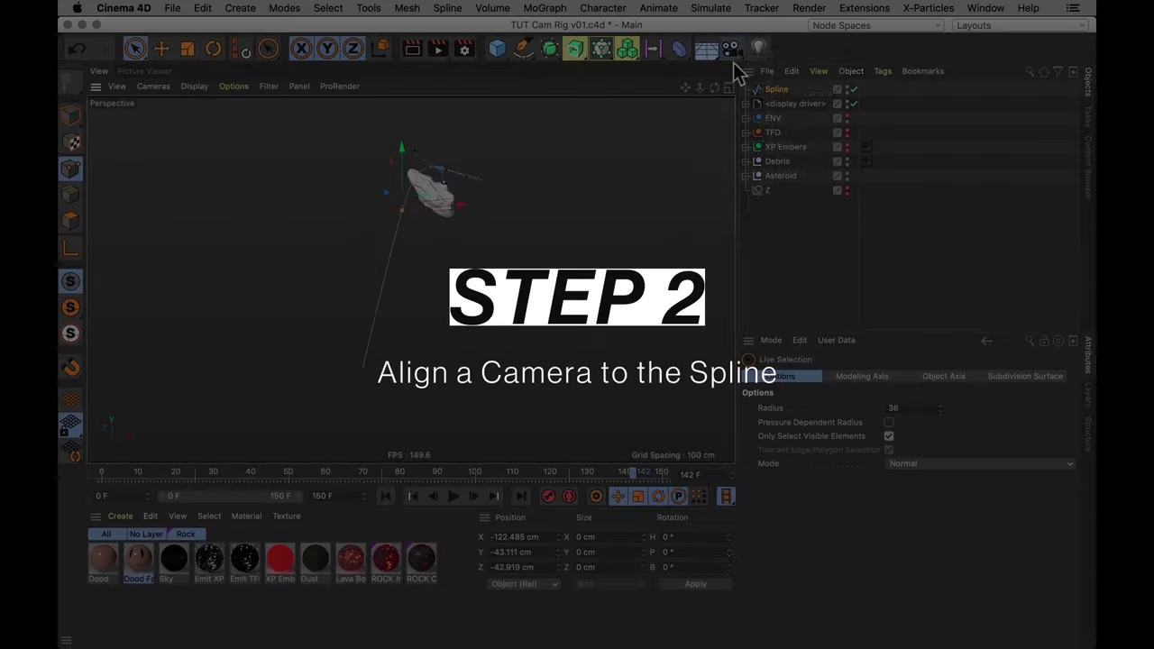
- Add a camera, look through it, and attach an Align to Spline tag to it
click(731, 48)
click(793, 70)
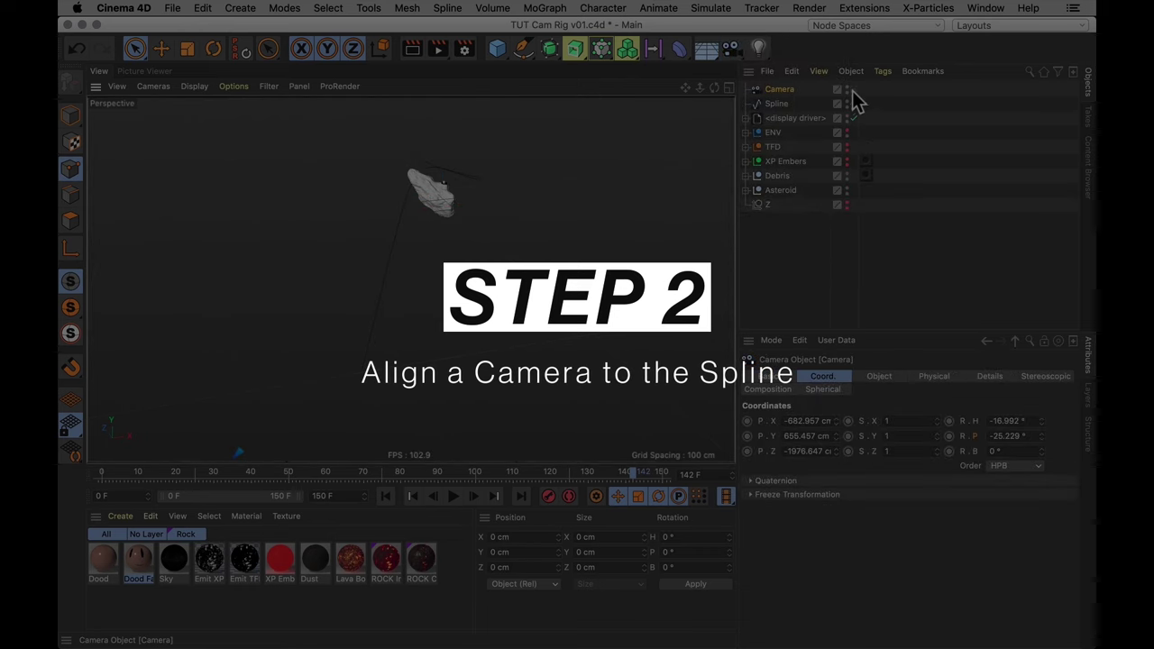
right_click(780, 88)
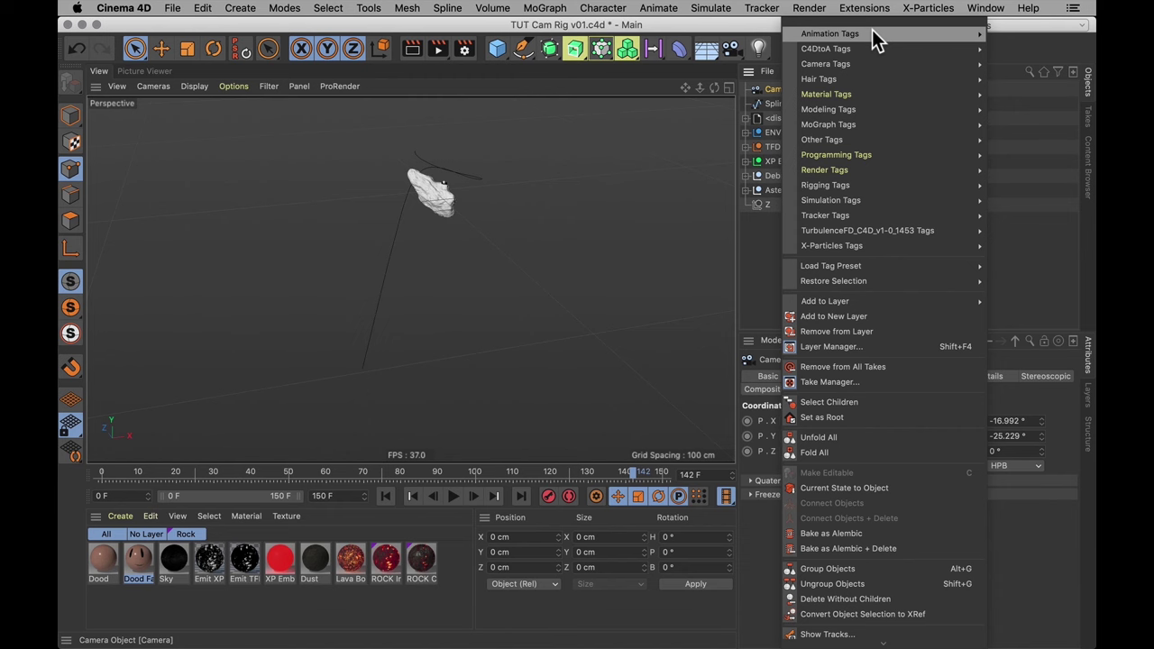
mouse_move(885, 35)
click(1026, 49)
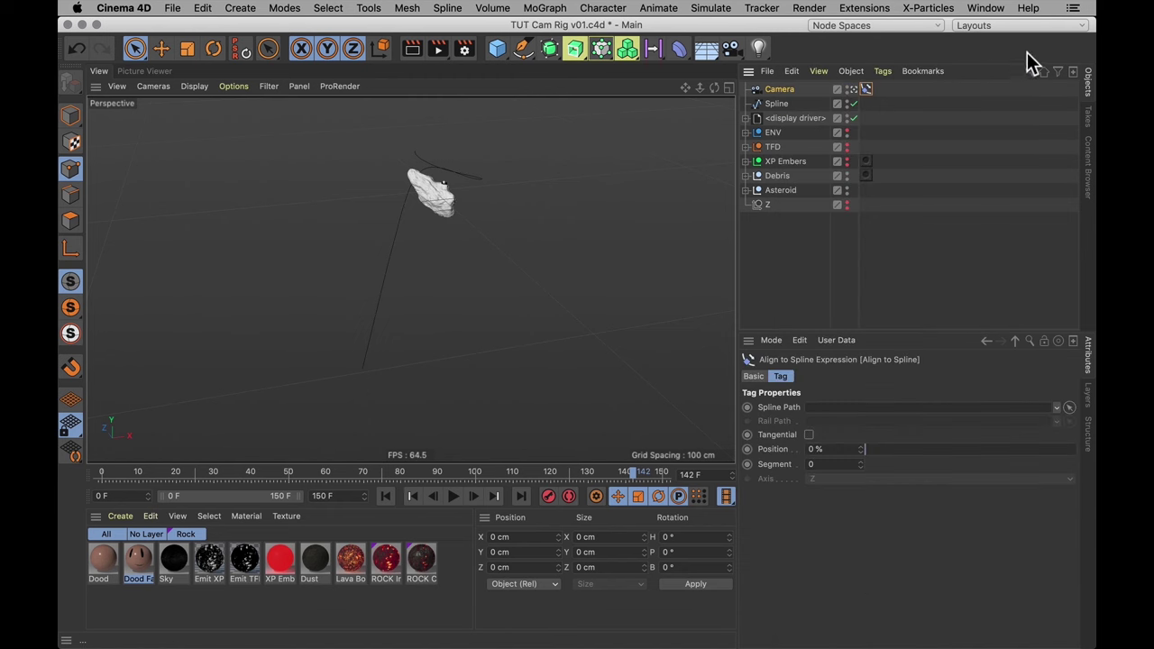
- Assign the drawn spline as the camera tag's Spline Path and set its Position to 100 %
drag(788, 116, 824, 108)
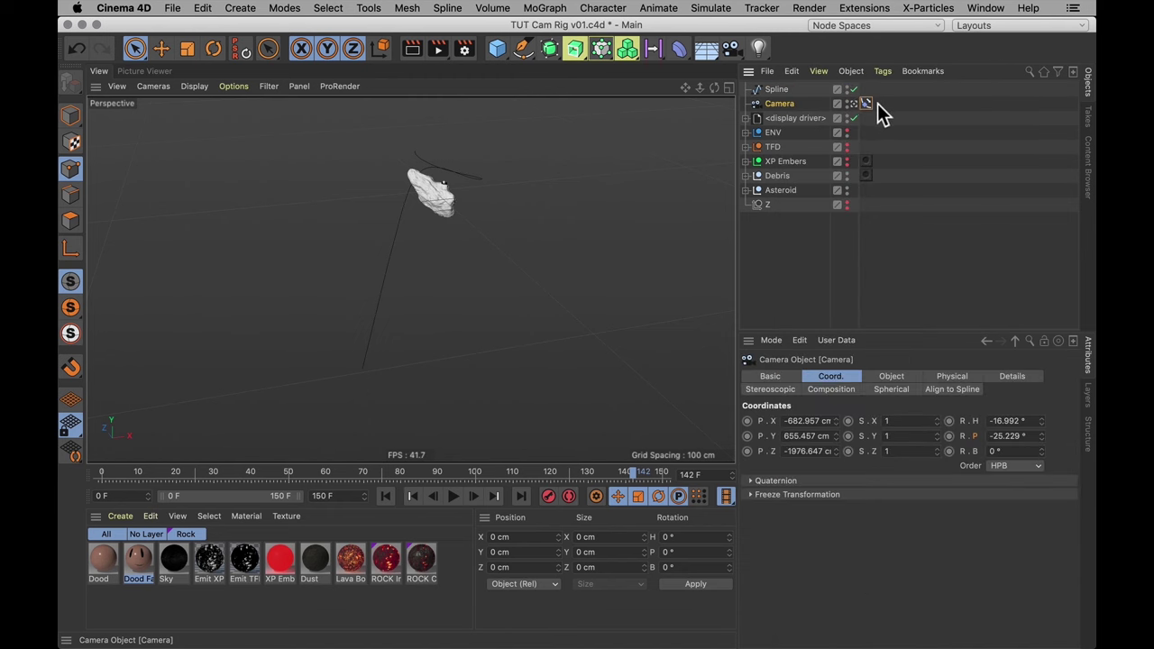
click(866, 103)
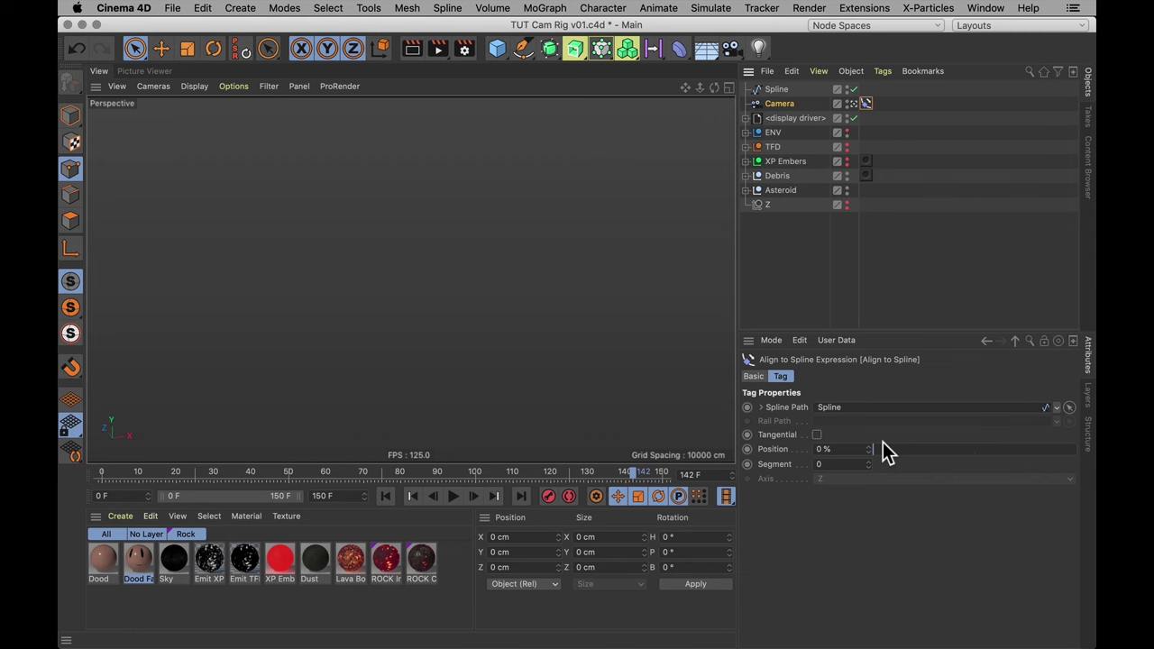
drag(979, 465, 1091, 406)
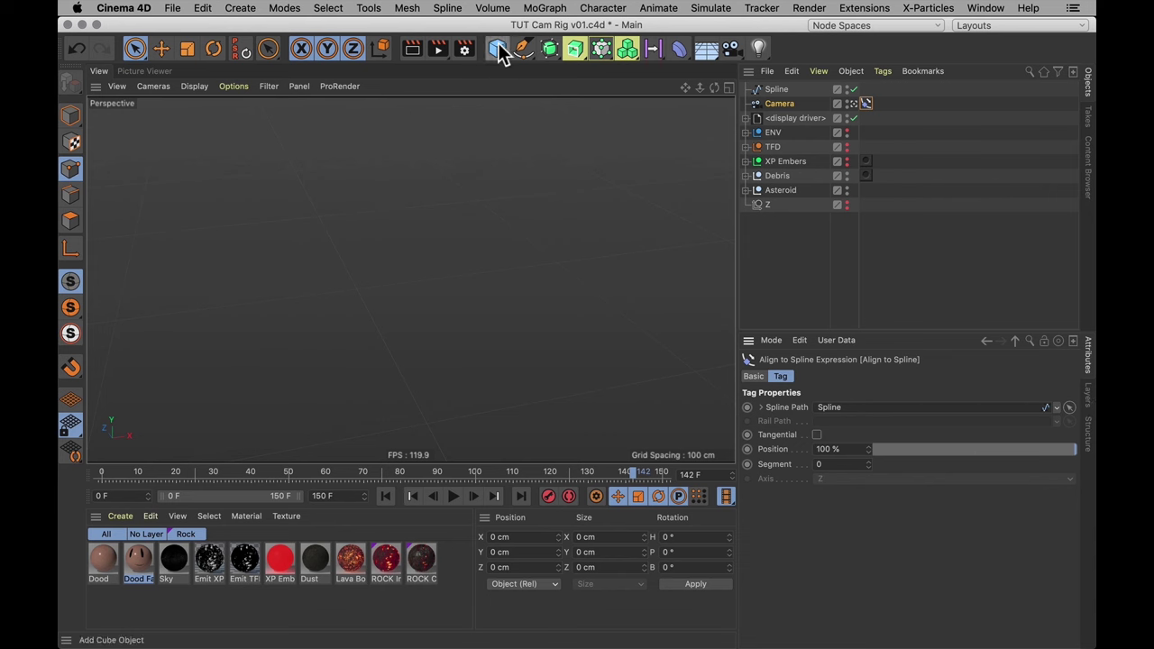
- Create a null object and rename it TARGET
drag(501, 52, 539, 71)
double_click(772, 90)
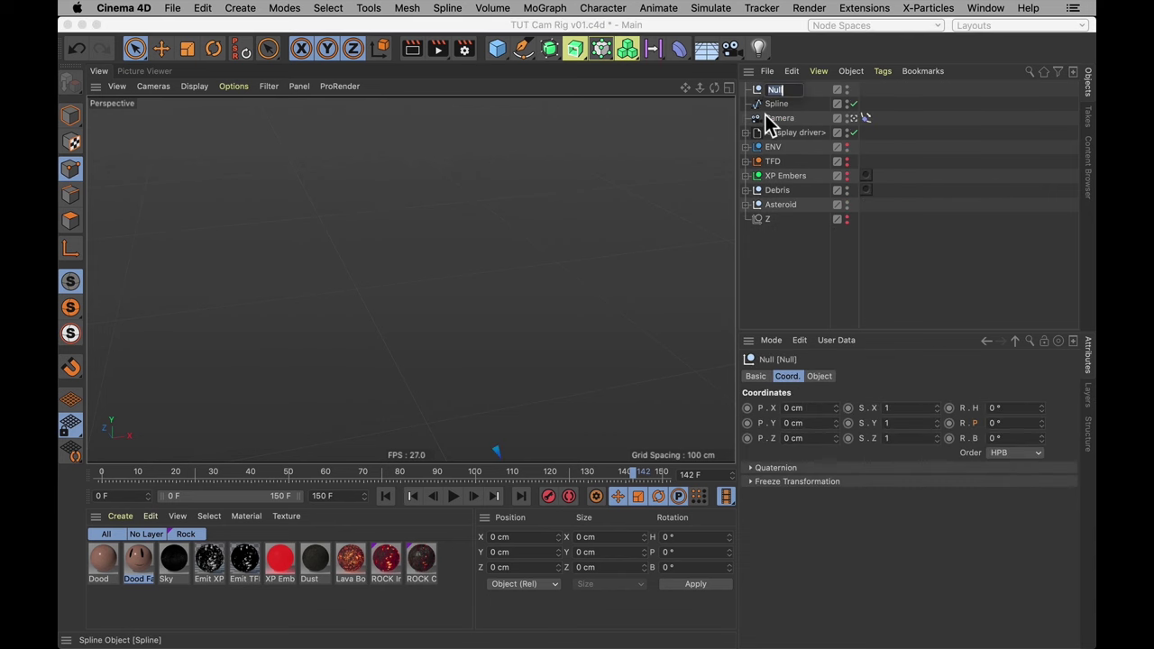
text(TARGET)
key(Return)
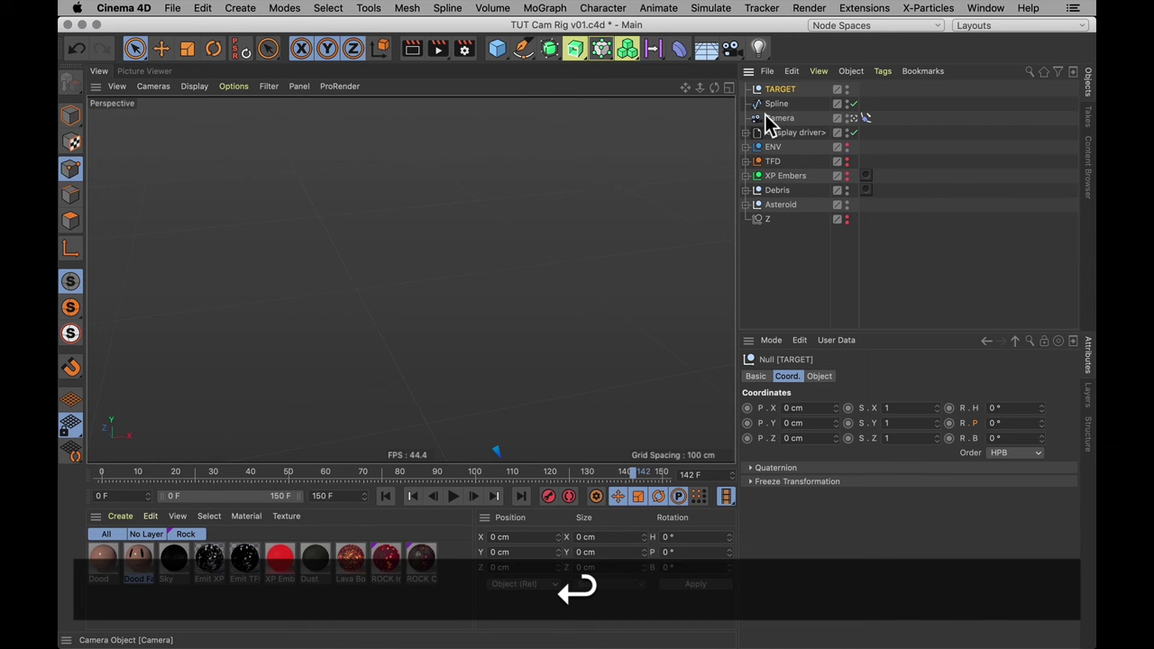
- Add a Target tag to the camera and assign the TARGET null as its Target Object
right_click(783, 114)
mouse_move(879, 47)
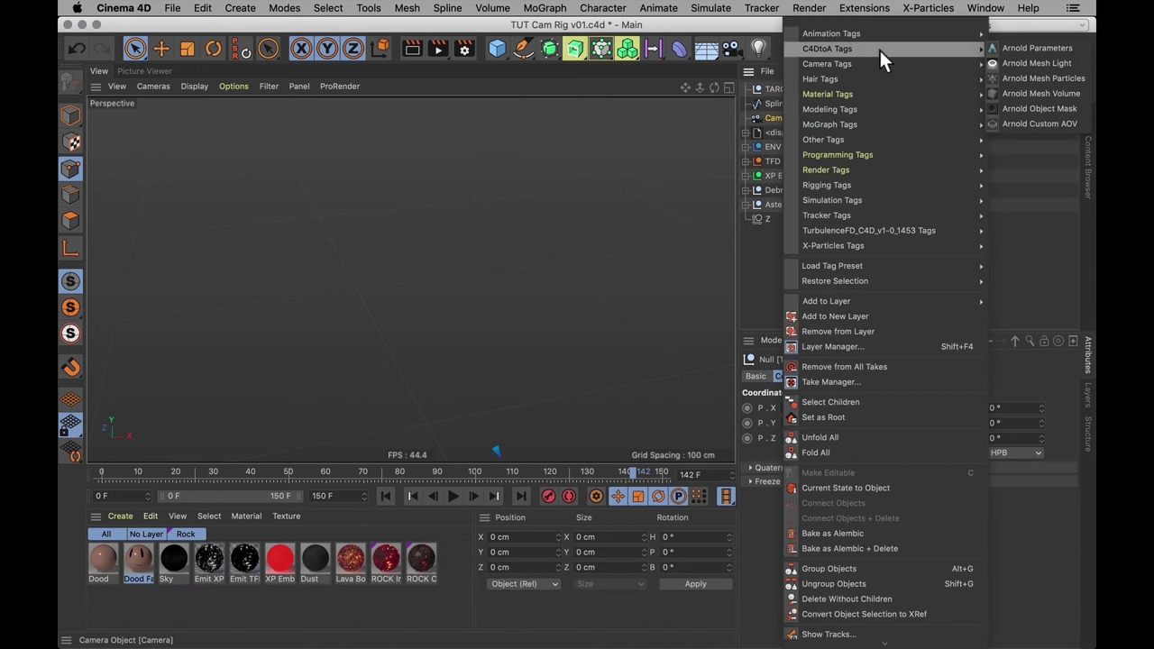
mouse_move(940, 36)
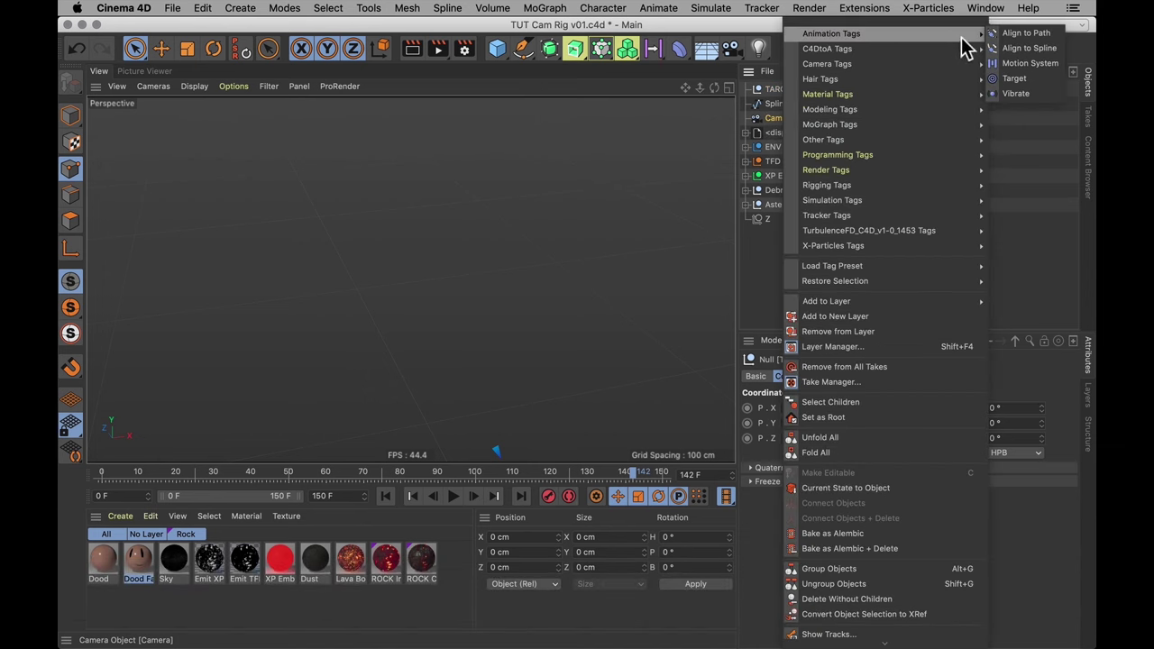
click(1019, 78)
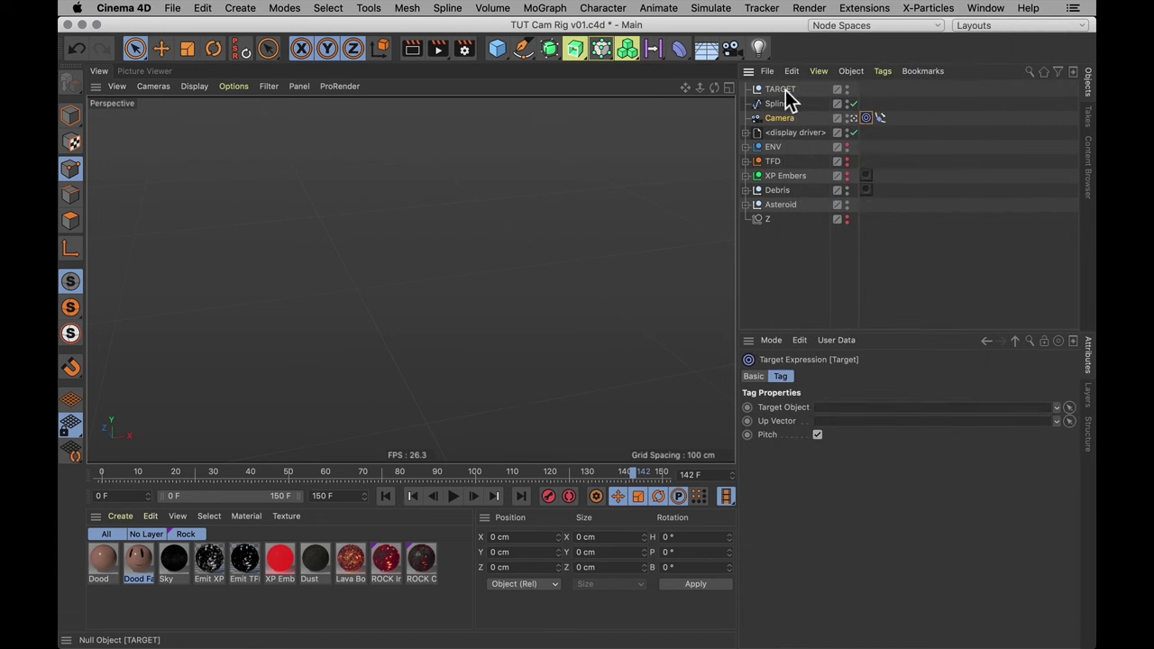
drag(856, 414, 838, 419)
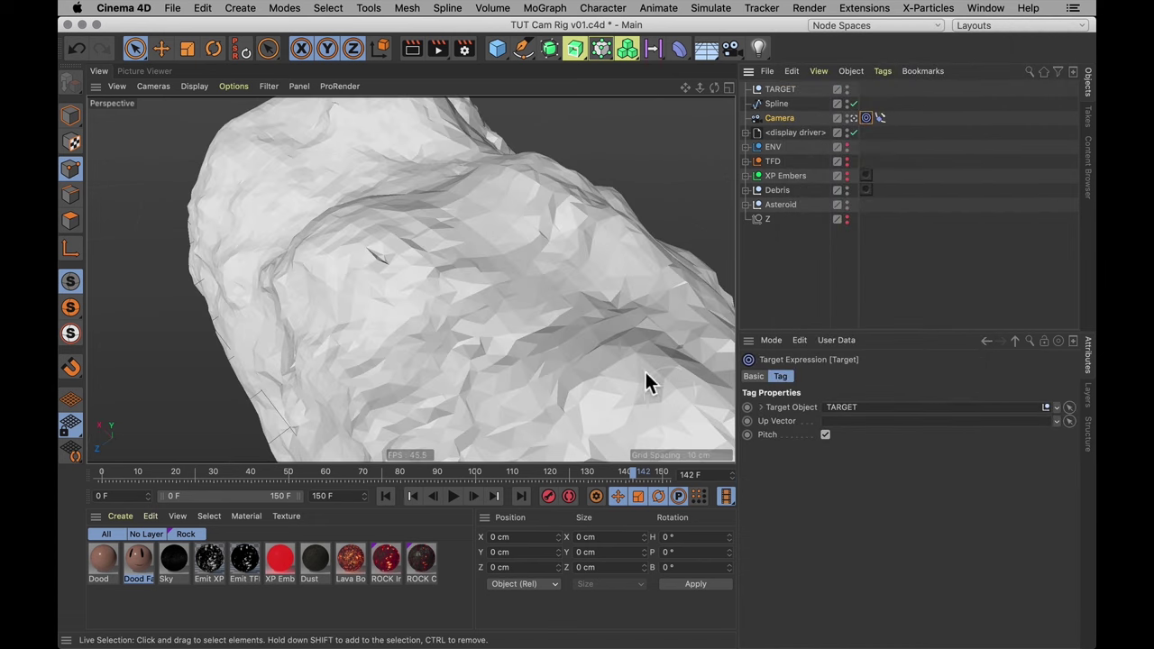
- Go to frame 0 and set the camera's Align to Spline Position to 46 %
click(386, 498)
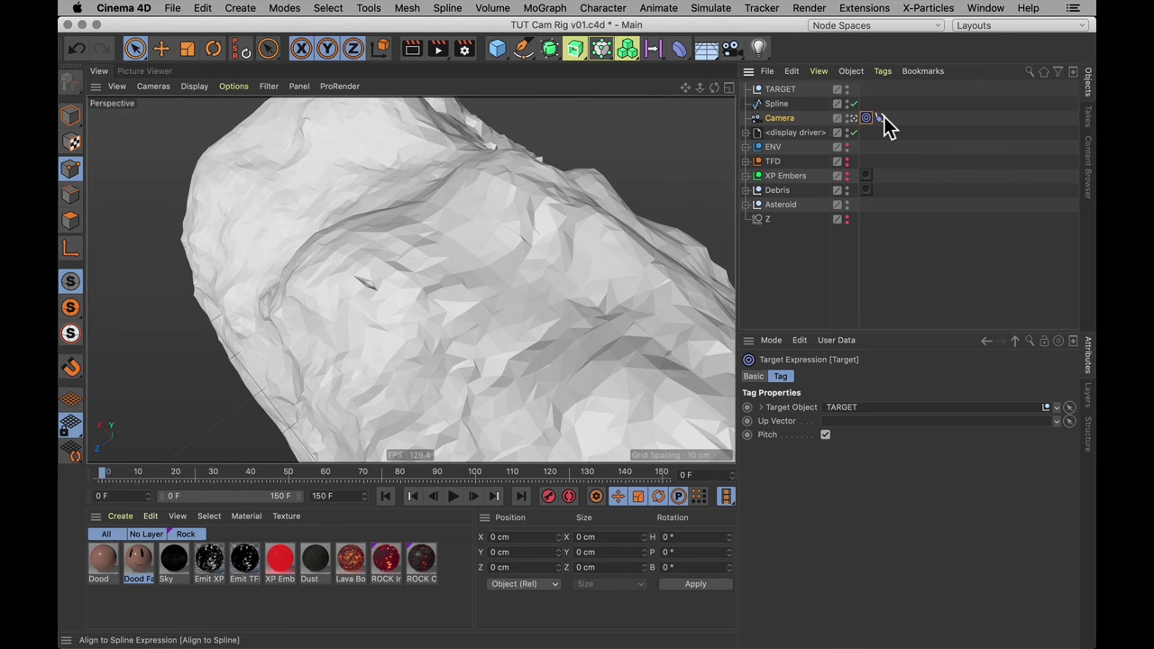
click(880, 118)
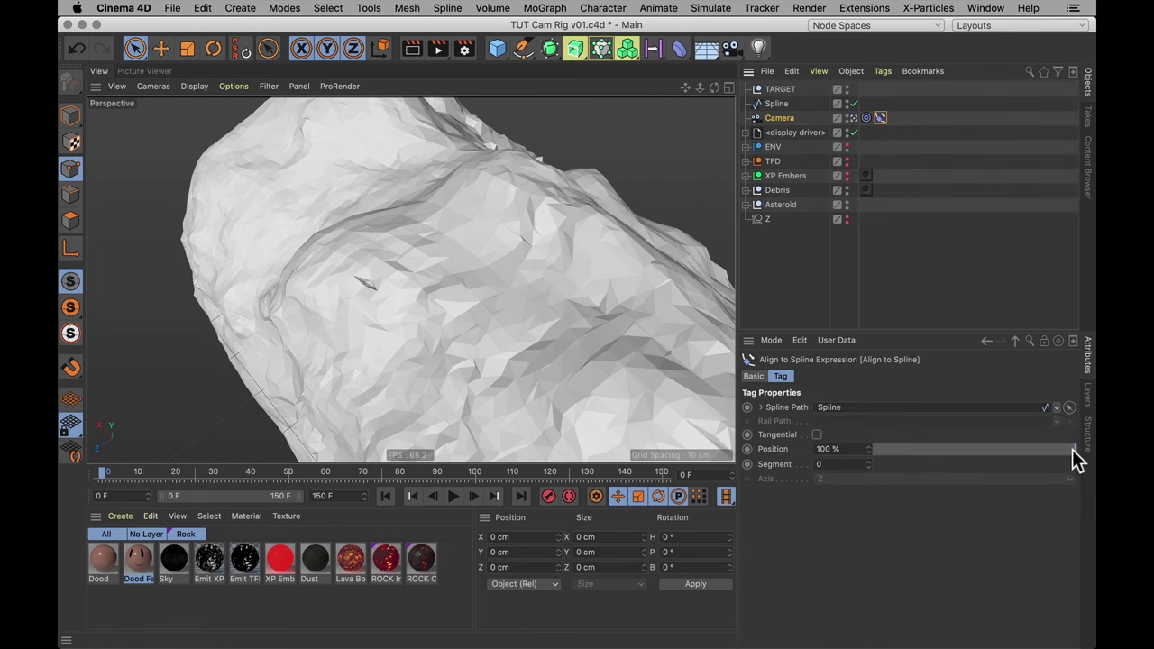
drag(1072, 450, 967, 479)
- Move the TARGET null onto the Dood character, to about X 27.2, Y 30.2, Z -19.3 cm
click(781, 90)
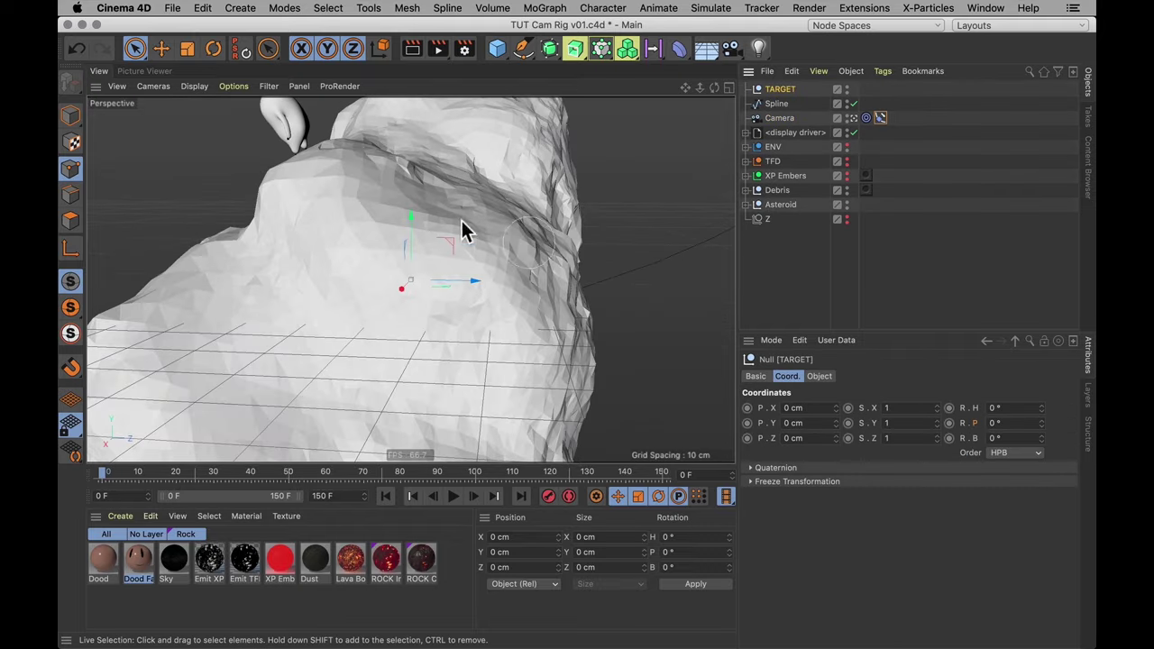
drag(447, 242, 396, 281)
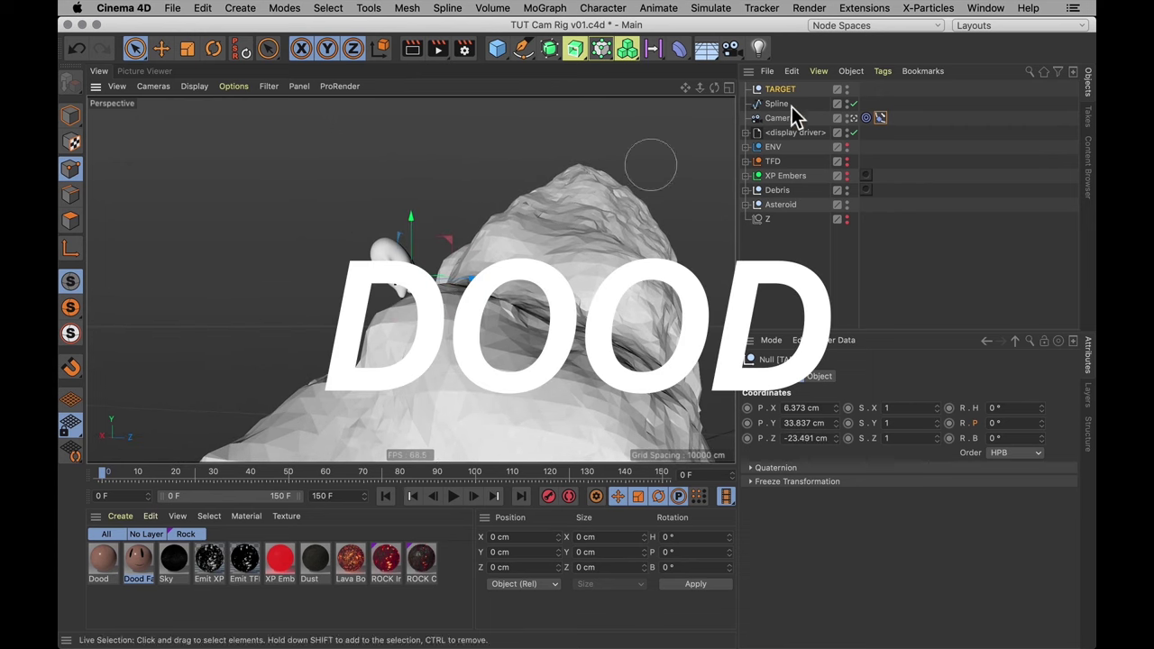
click(857, 117)
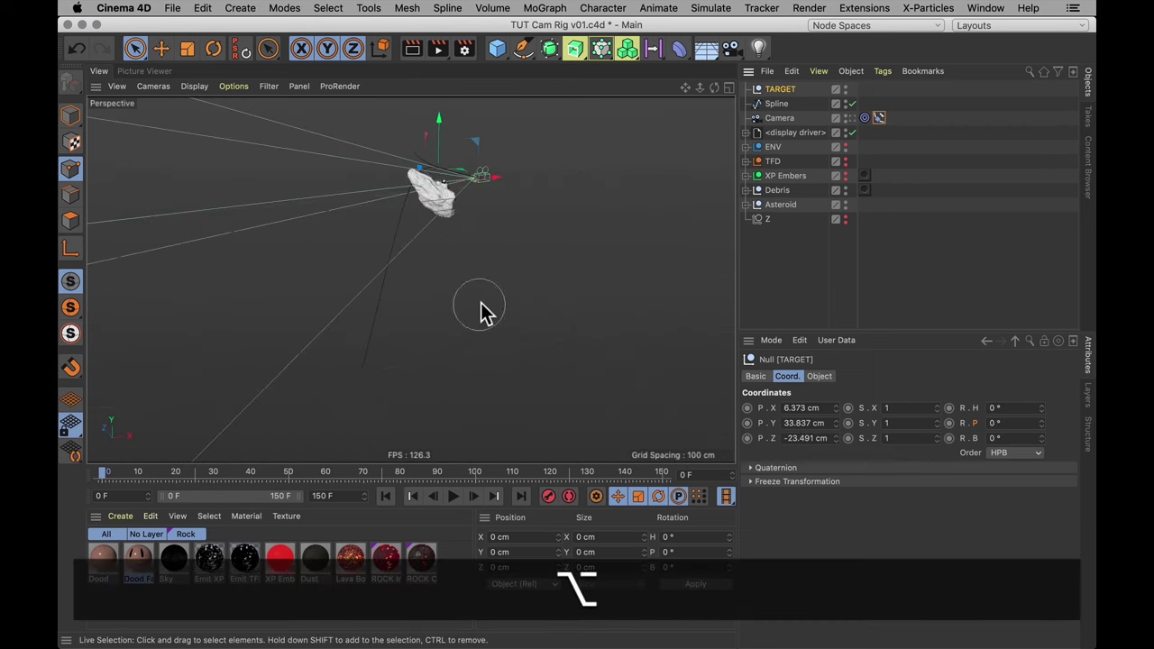
key(alt+s)
alt+drag(501, 223, 282, 240)
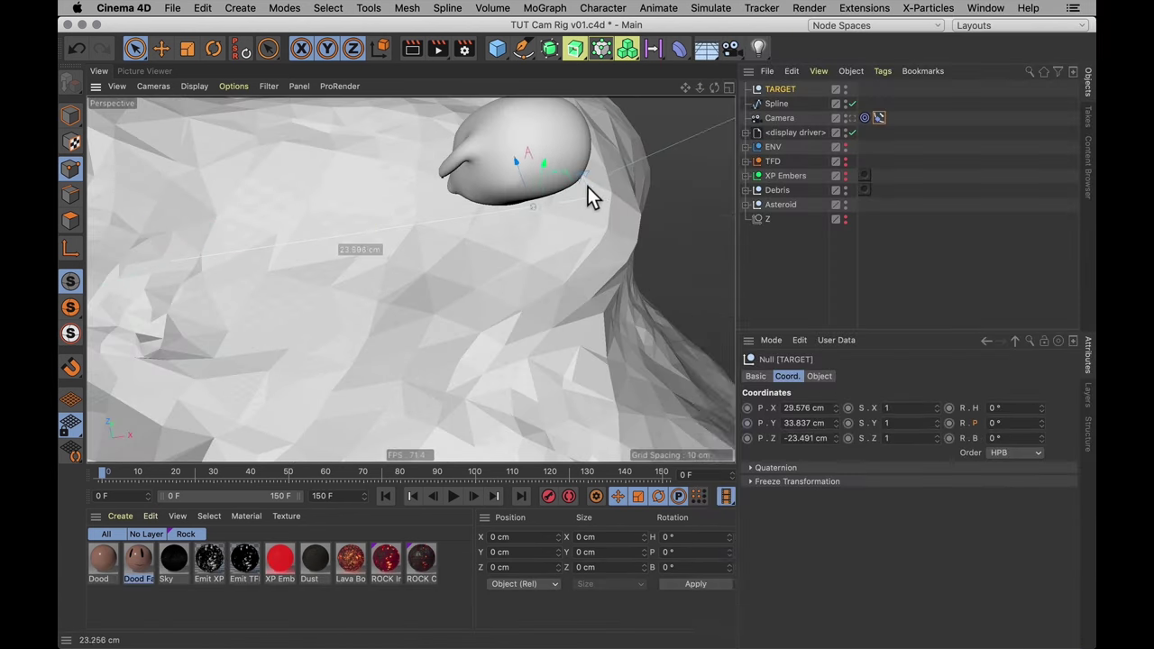
alt+drag(587, 187, 515, 174)
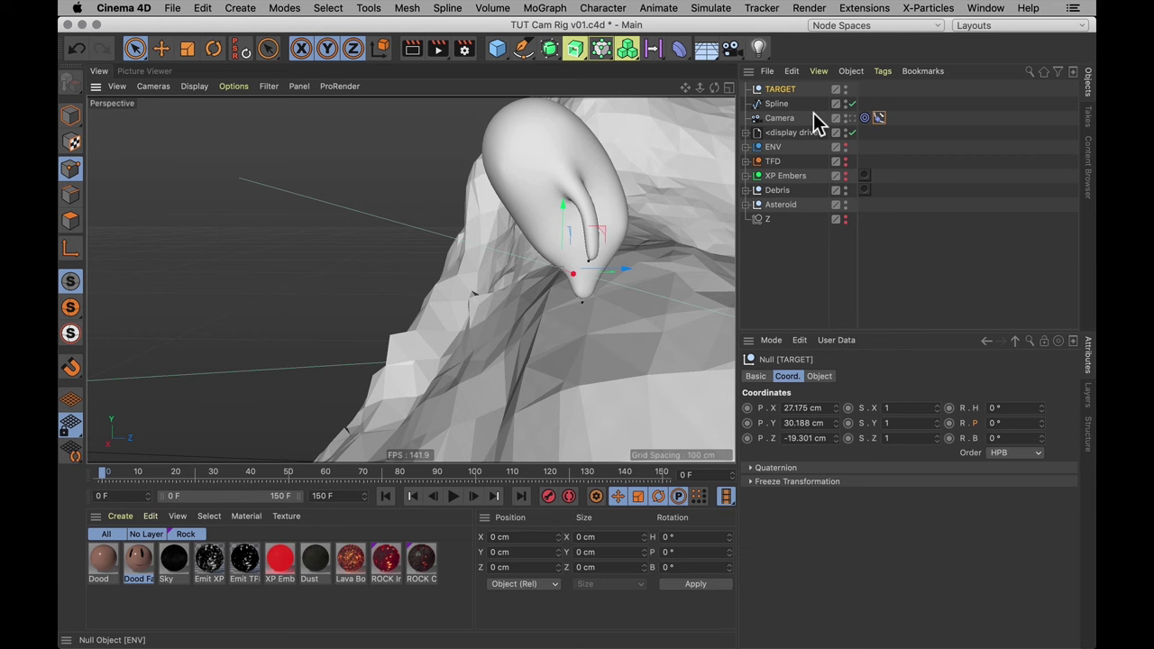
- Keyframe the camera's Align to Spline Position at 0 % on frame 0 and go to frame 150
click(878, 119)
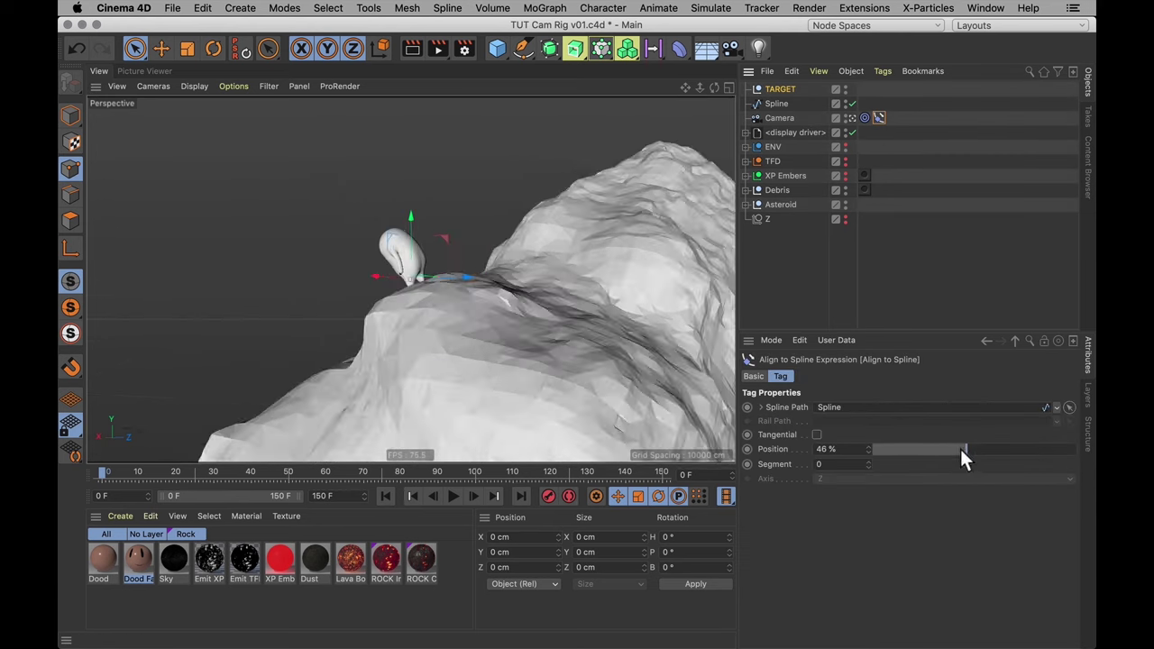
drag(863, 469, 867, 492)
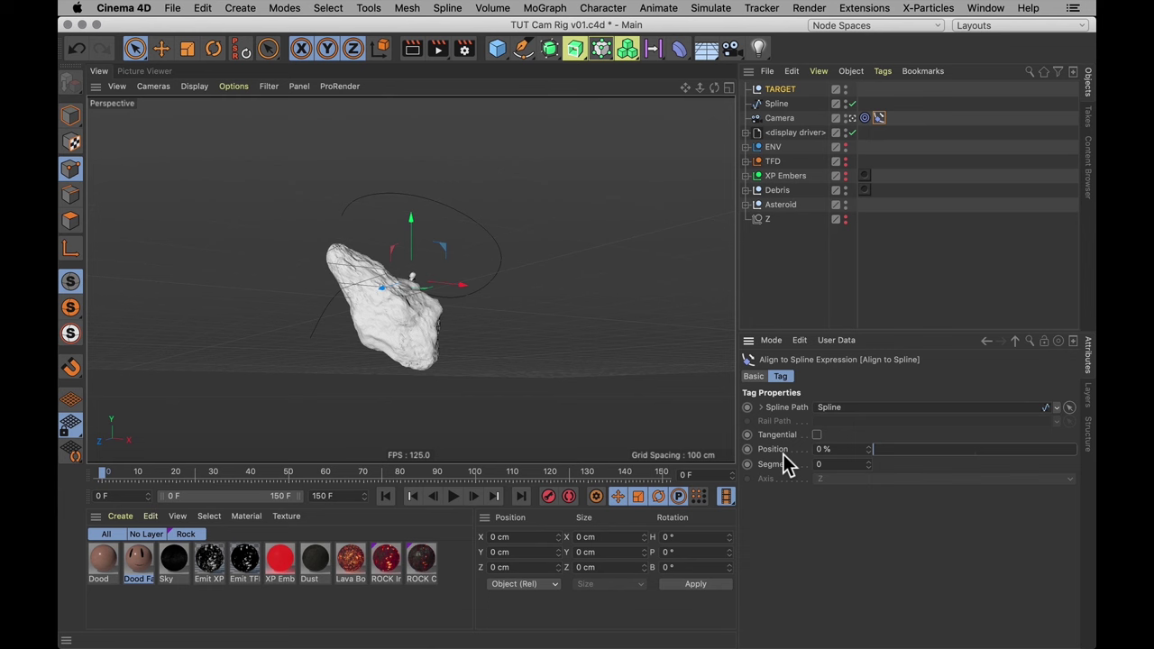
click(747, 449)
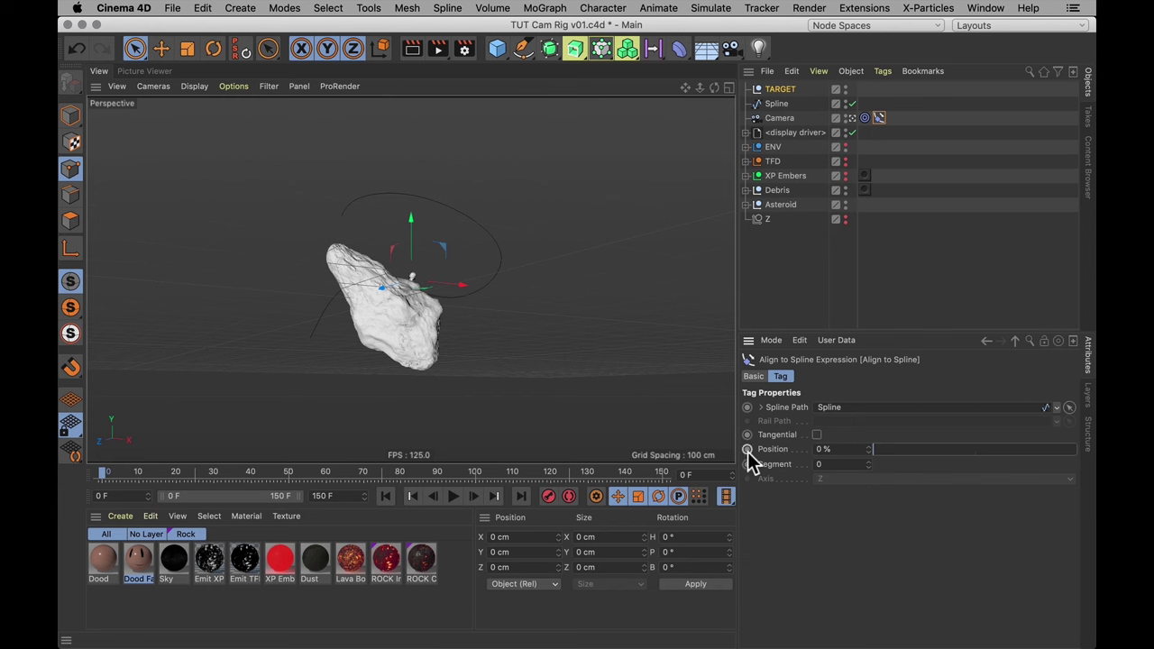
click(522, 496)
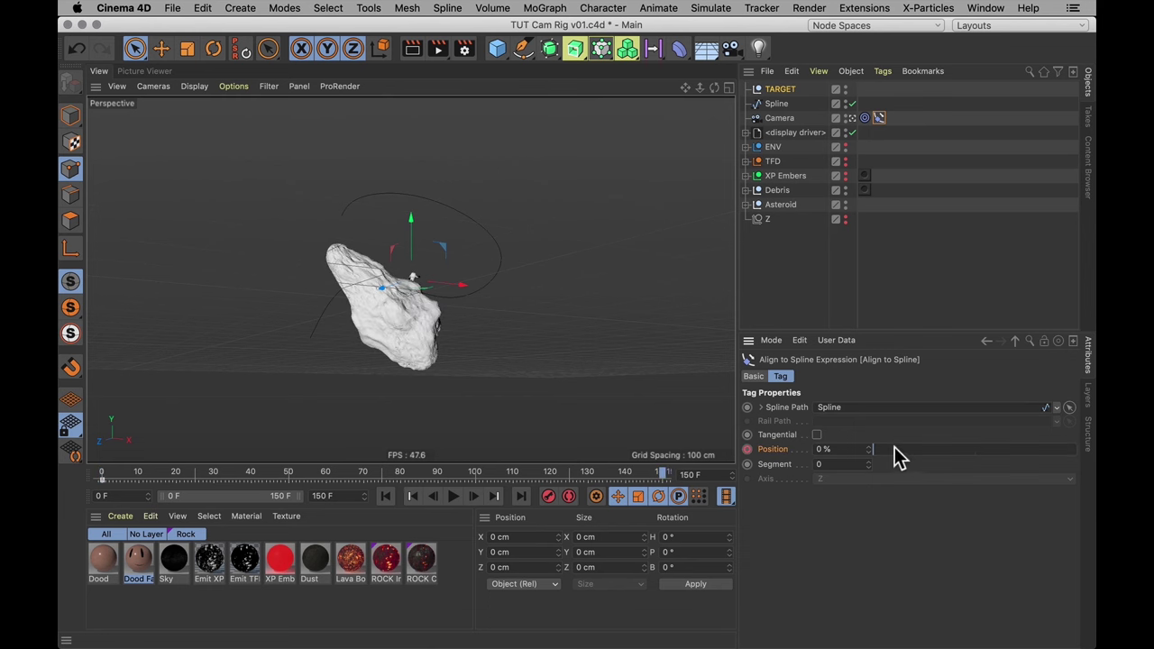
- Keyframe the camera's Align to Spline Position at 100 % on frame 150 and give the Align to Spline keys linear interpolation
drag(894, 449, 1076, 449)
click(746, 450)
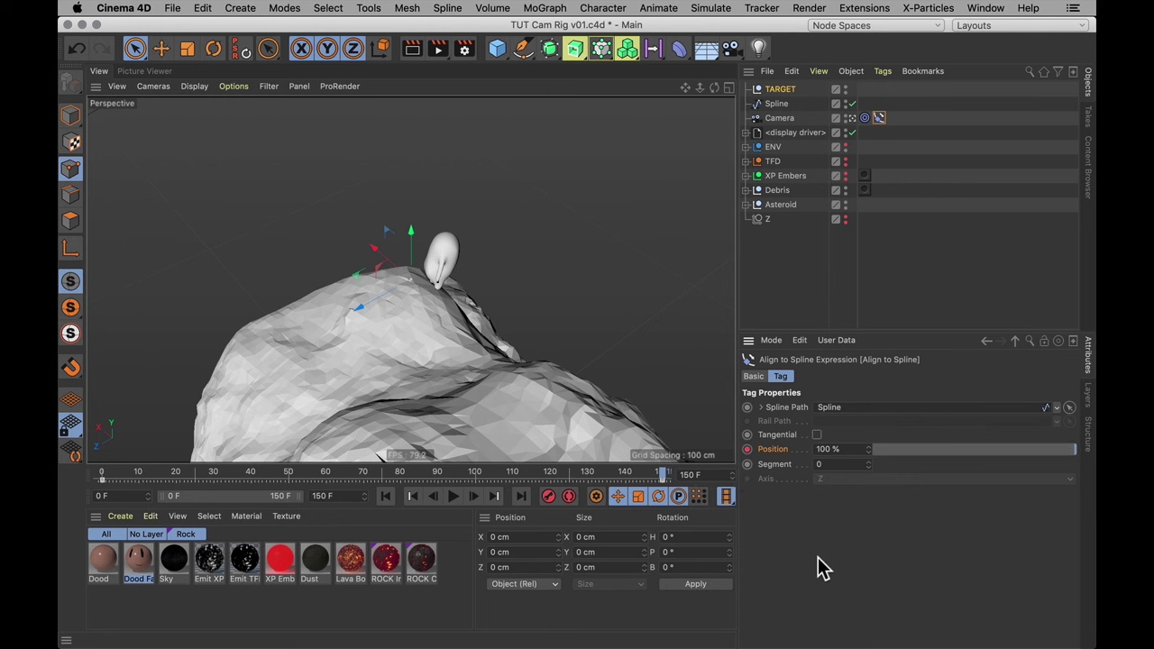
key(shift+c)
text(Te)
key(Return)
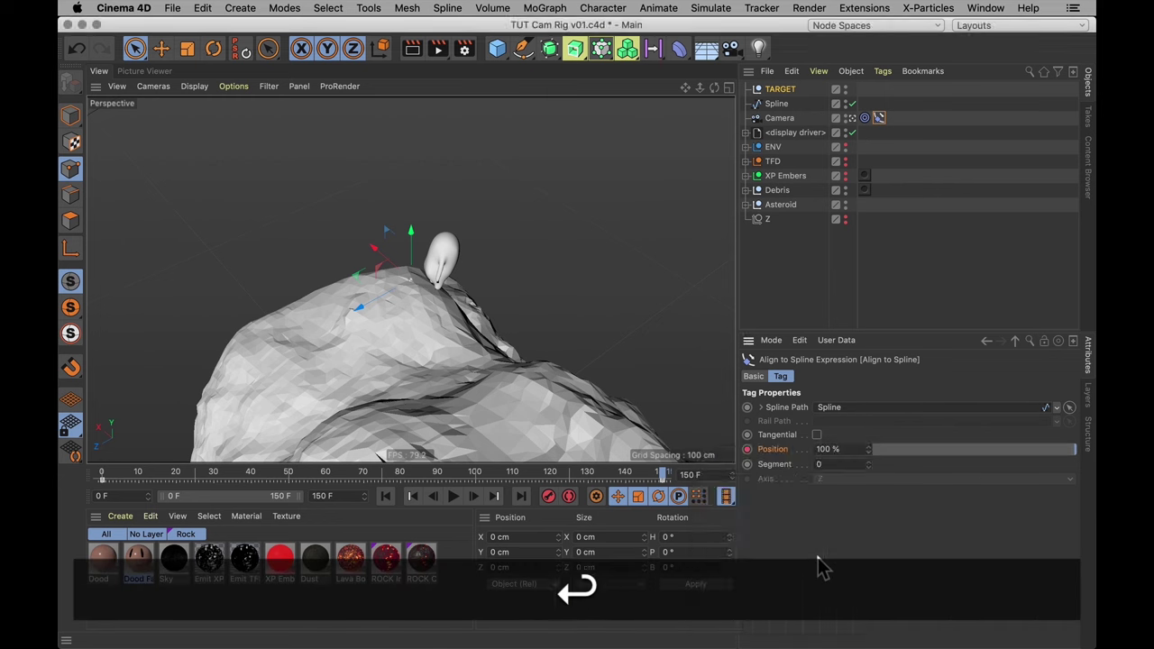
alt+right_drag(889, 489, 954, 331)
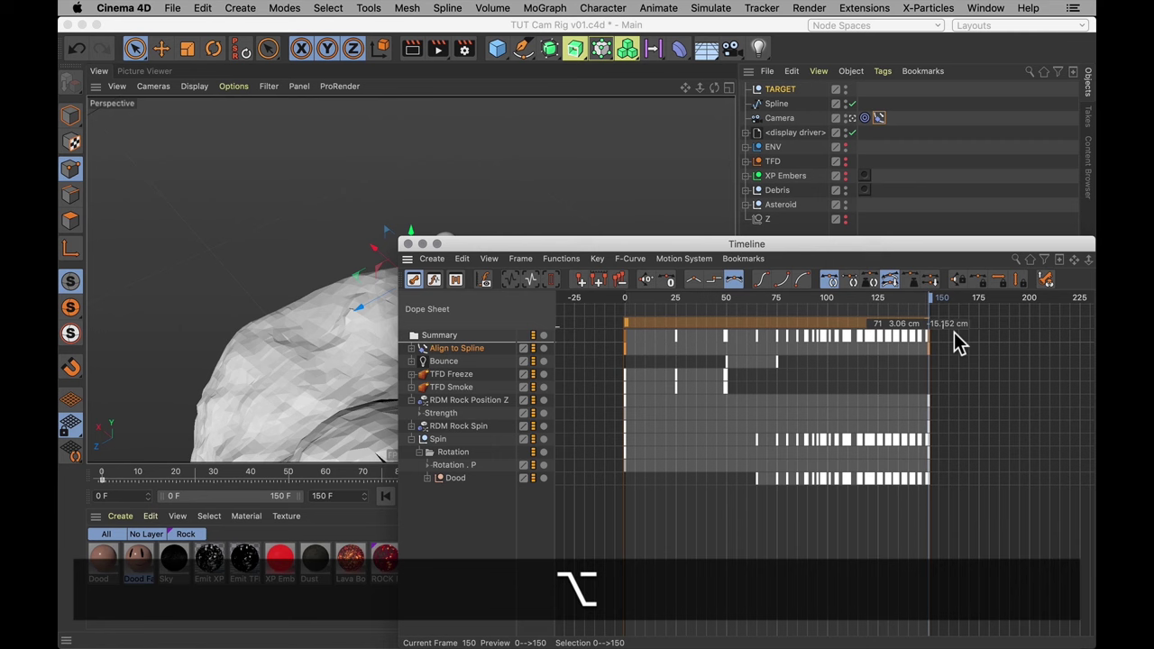
click(573, 348)
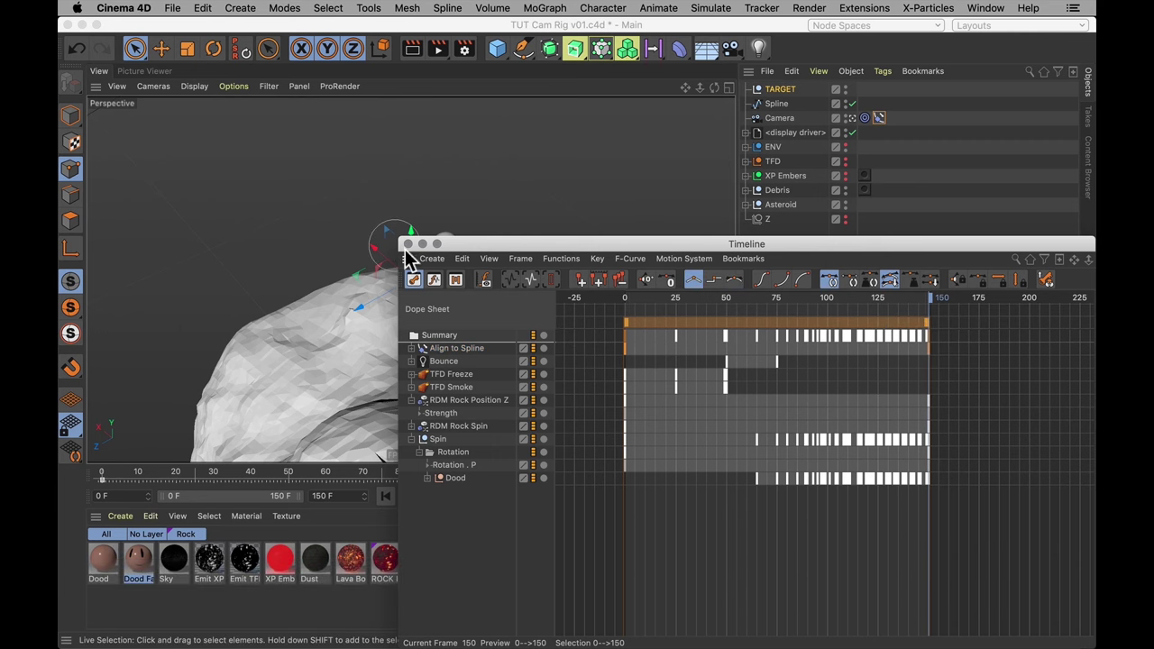
click(417, 281)
- Play the camera move and, from outside the camera, scrub the Align to Spline Position to examine its travel between the spline's points
click(459, 493)
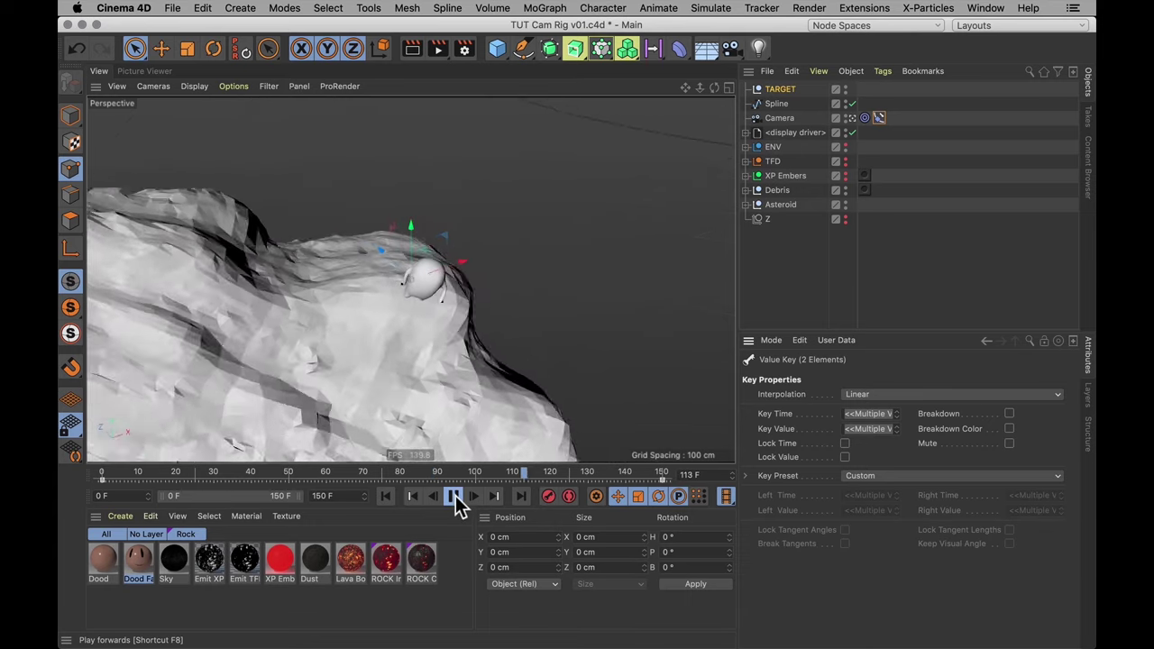
click(455, 505)
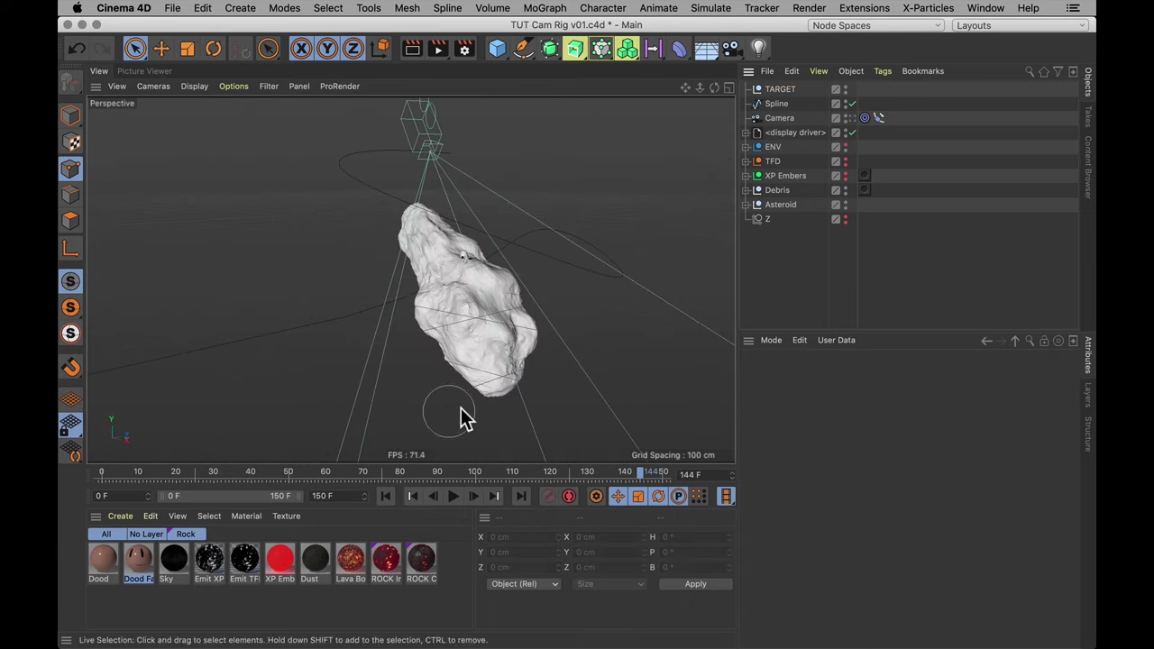
click(879, 118)
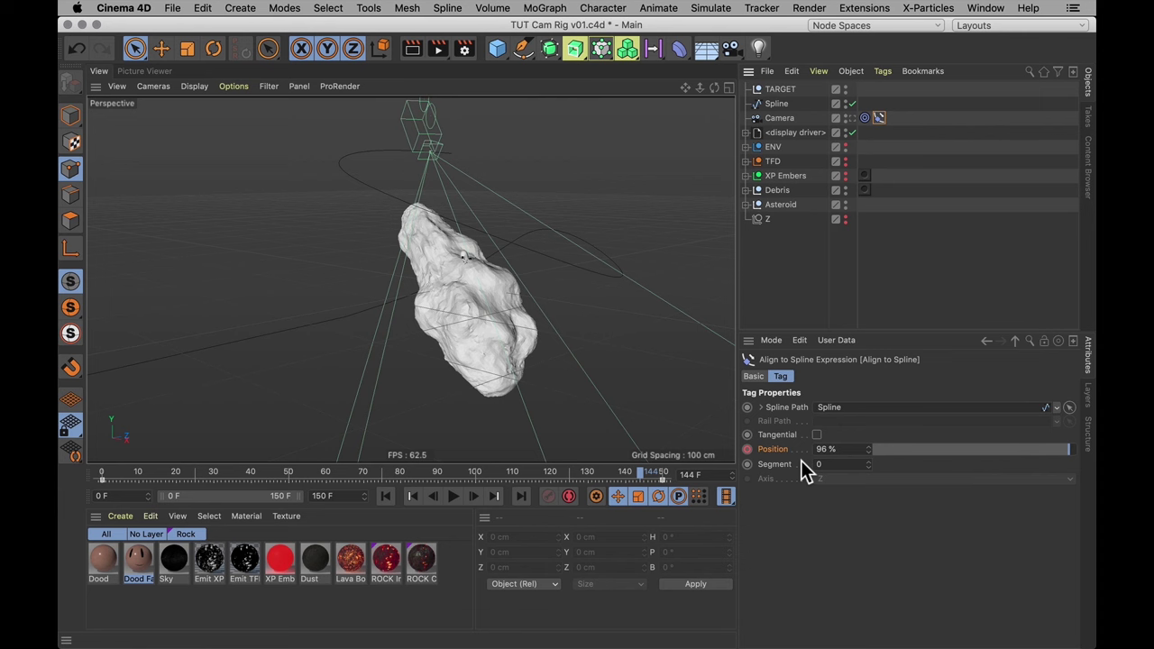
alt+drag(497, 442, 569, 297)
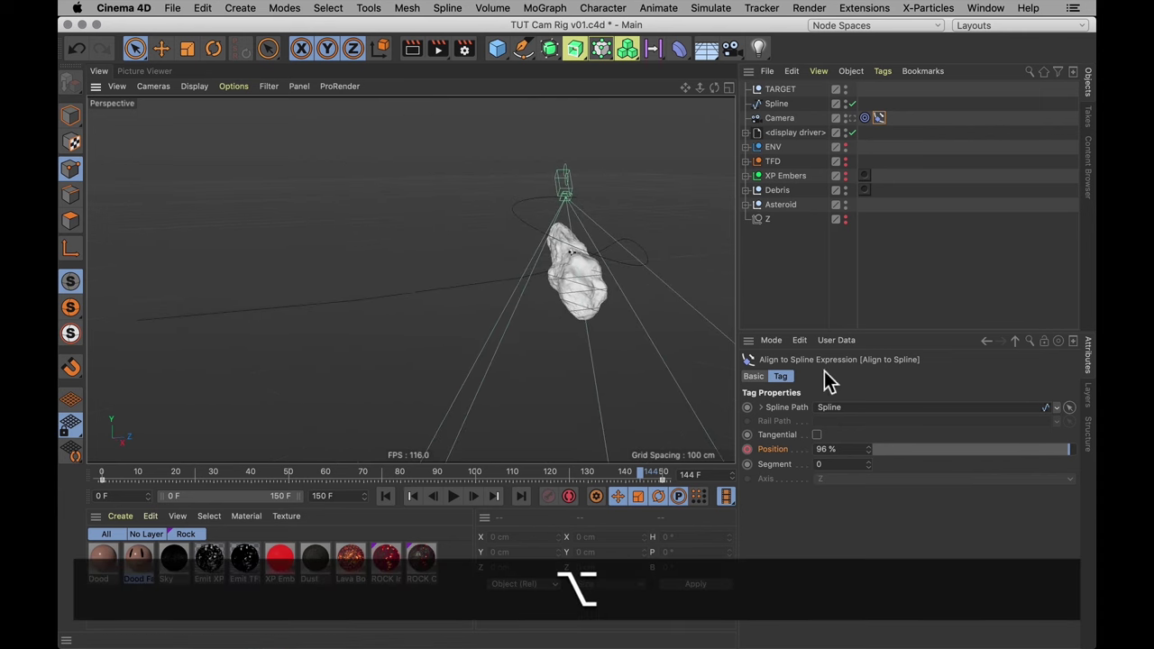
drag(915, 458, 835, 462)
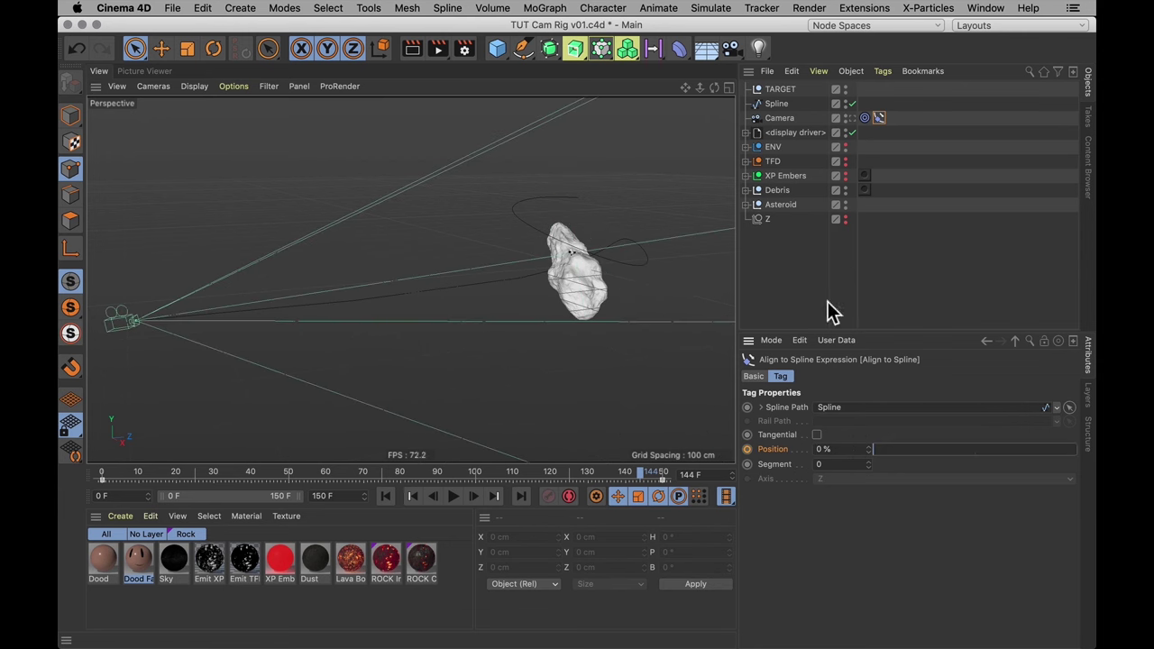
click(777, 104)
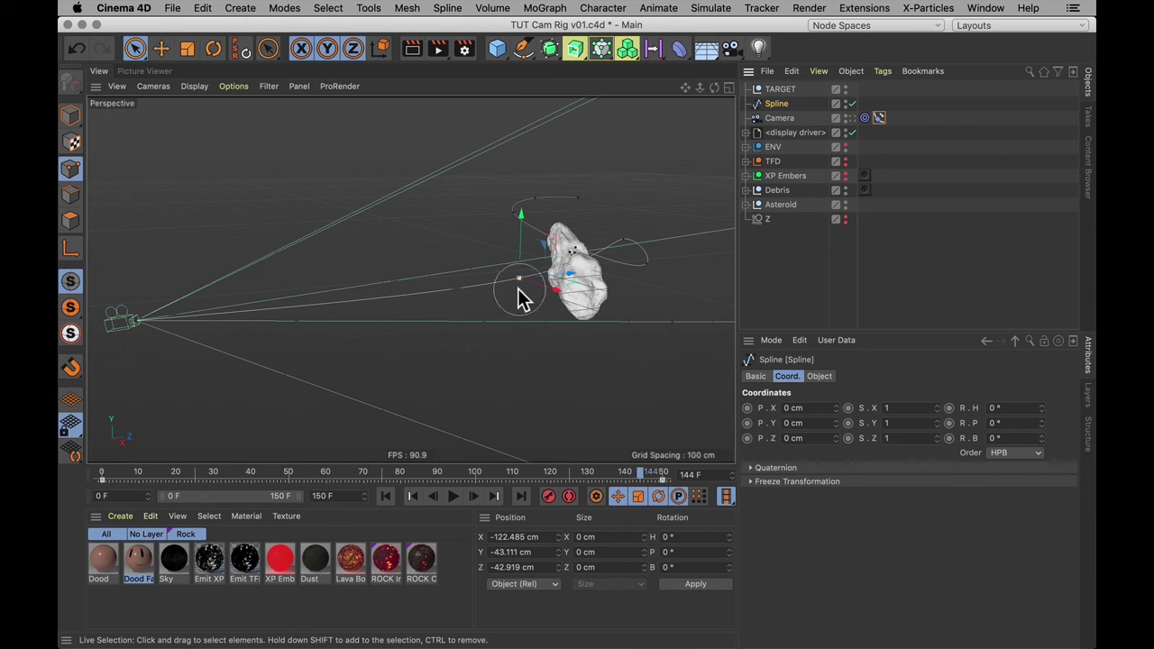
click(879, 117)
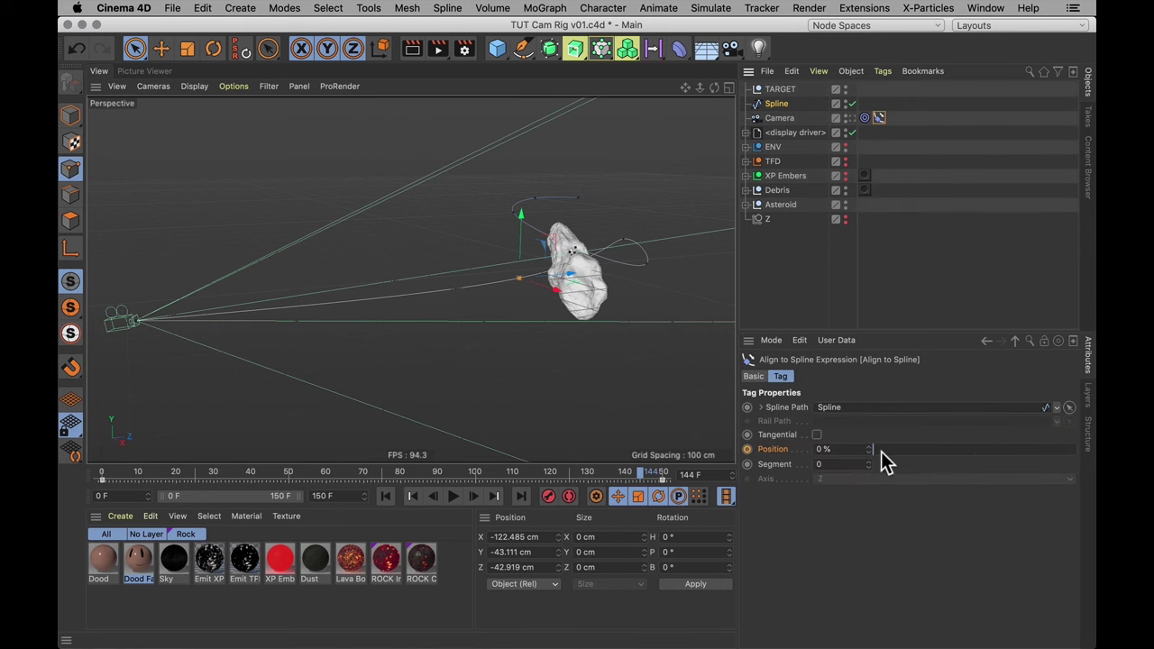
drag(881, 453, 459, 509)
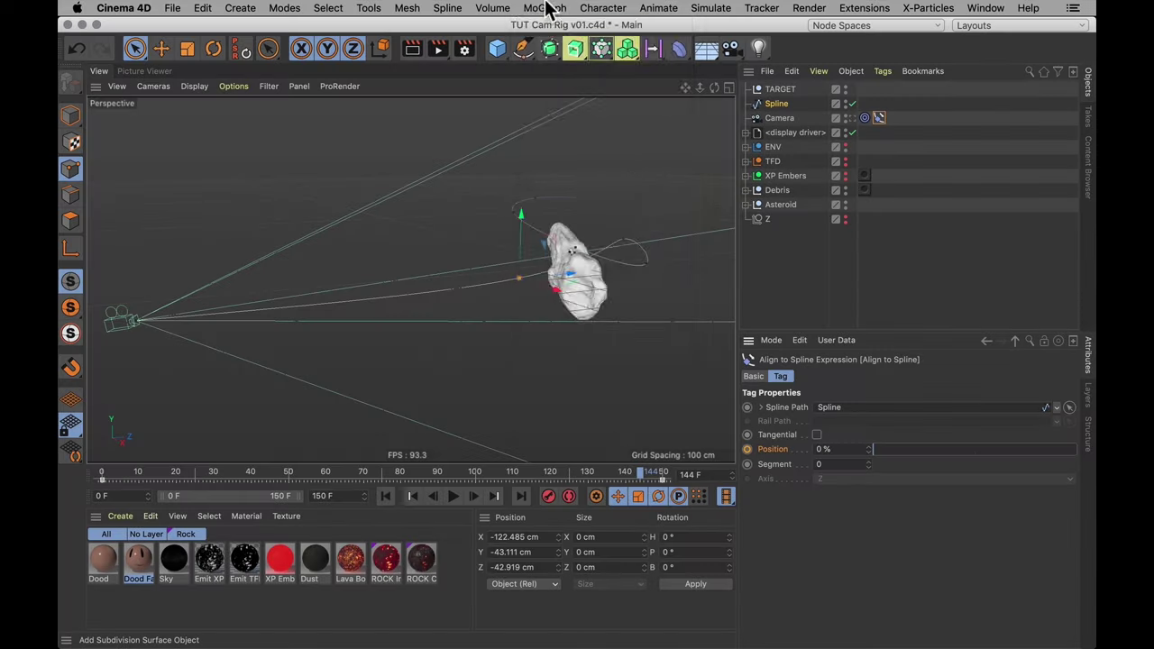
- Add a MoSpline in Spline mode with the drawn Spline as Source Spline and Generation Mode set to Even
click(546, 8)
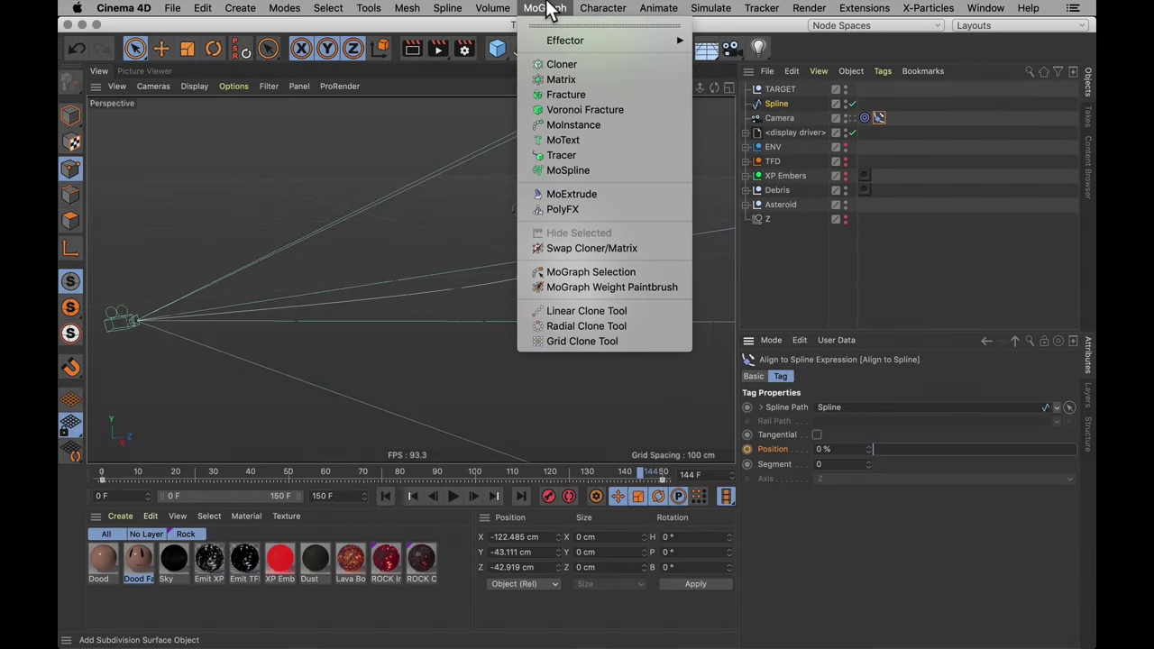
click(609, 171)
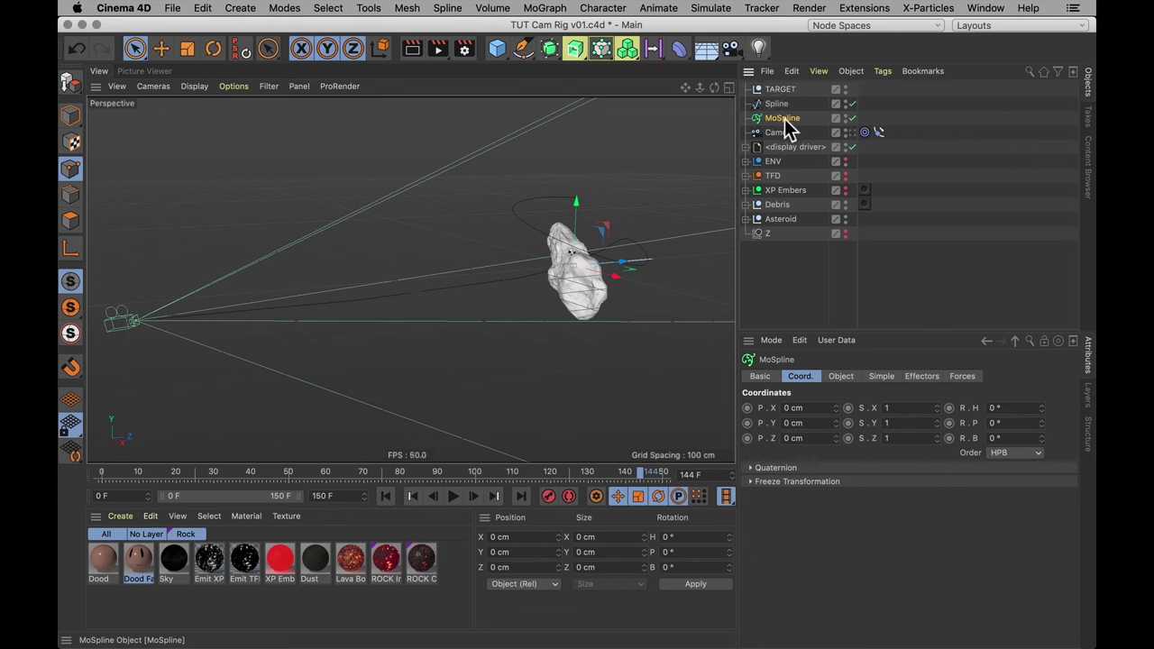
click(840, 376)
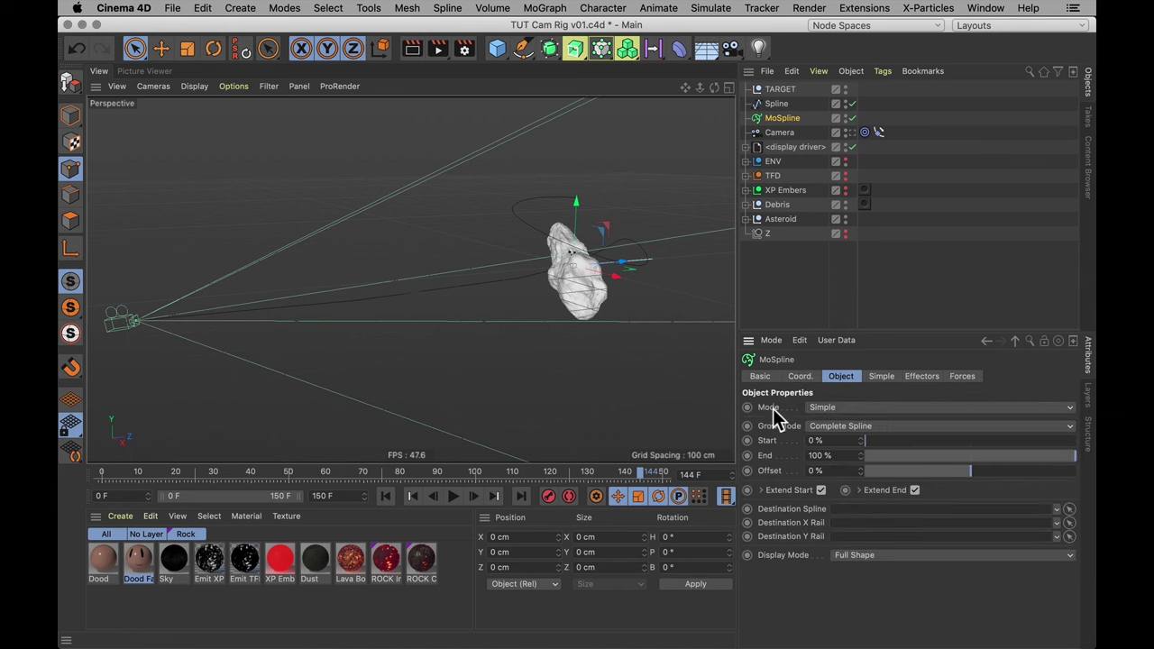
click(848, 410)
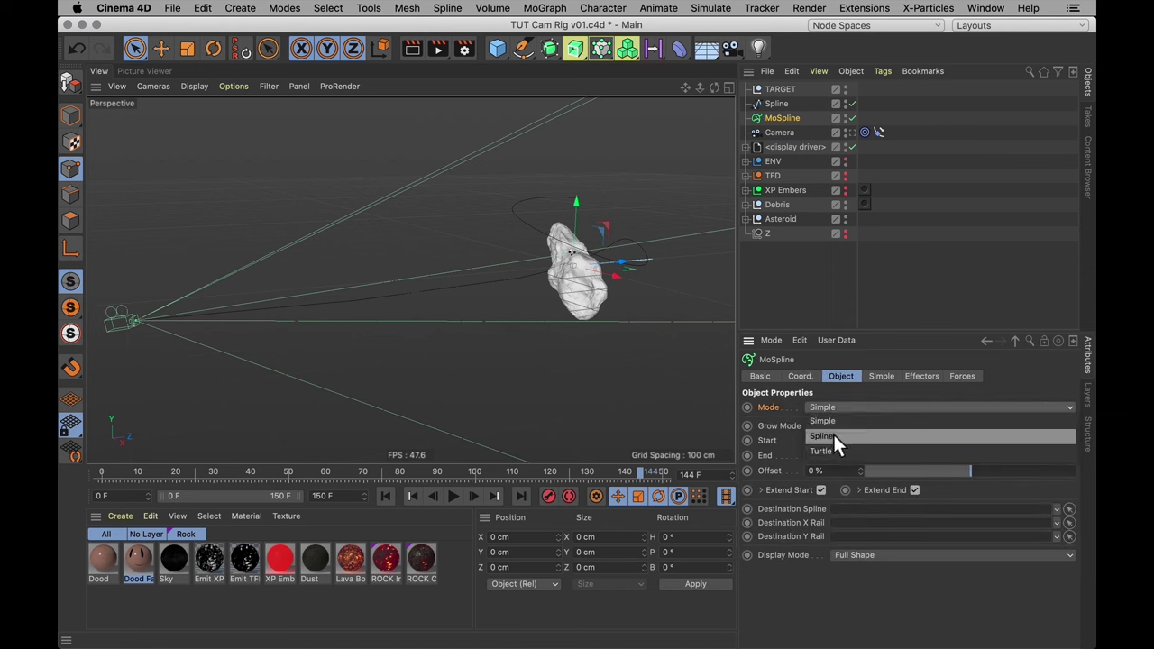
click(837, 421)
click(851, 379)
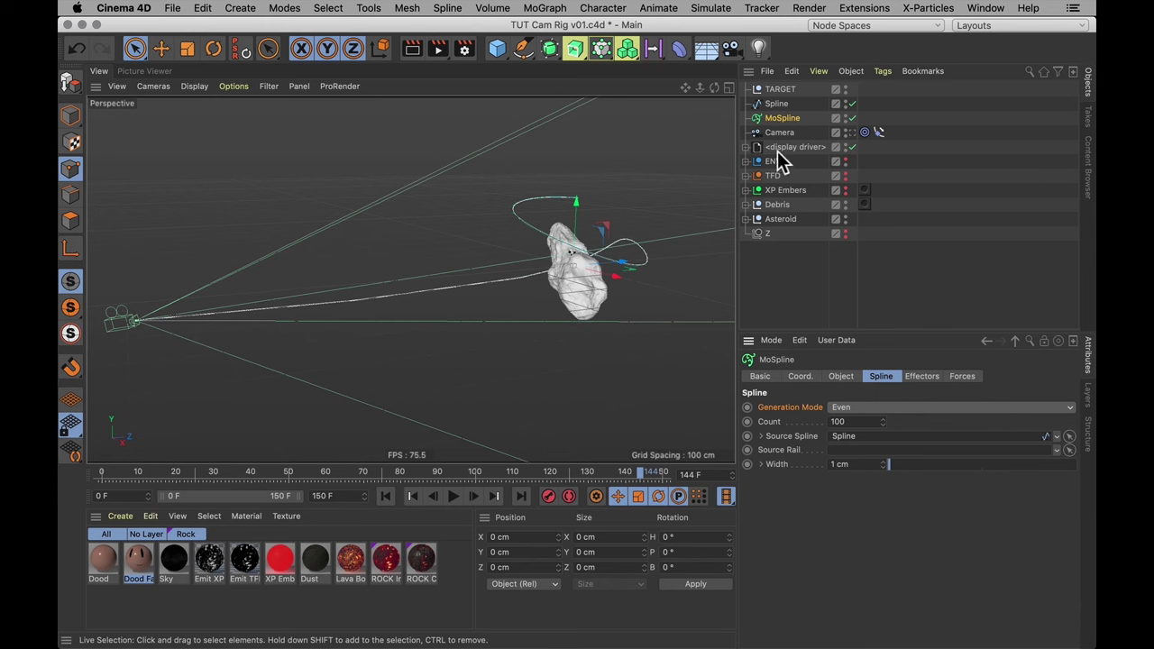
- Assign the MoSpline as the Spline Path of the camera's Align to Spline tag and play the animation
click(879, 132)
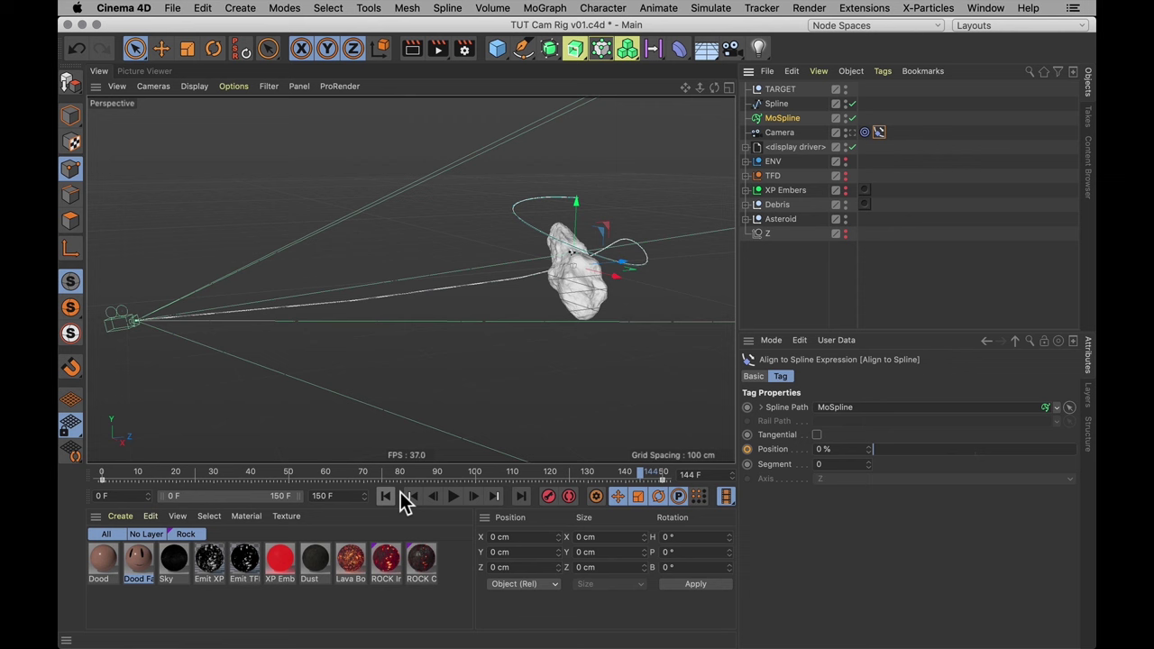
click(455, 496)
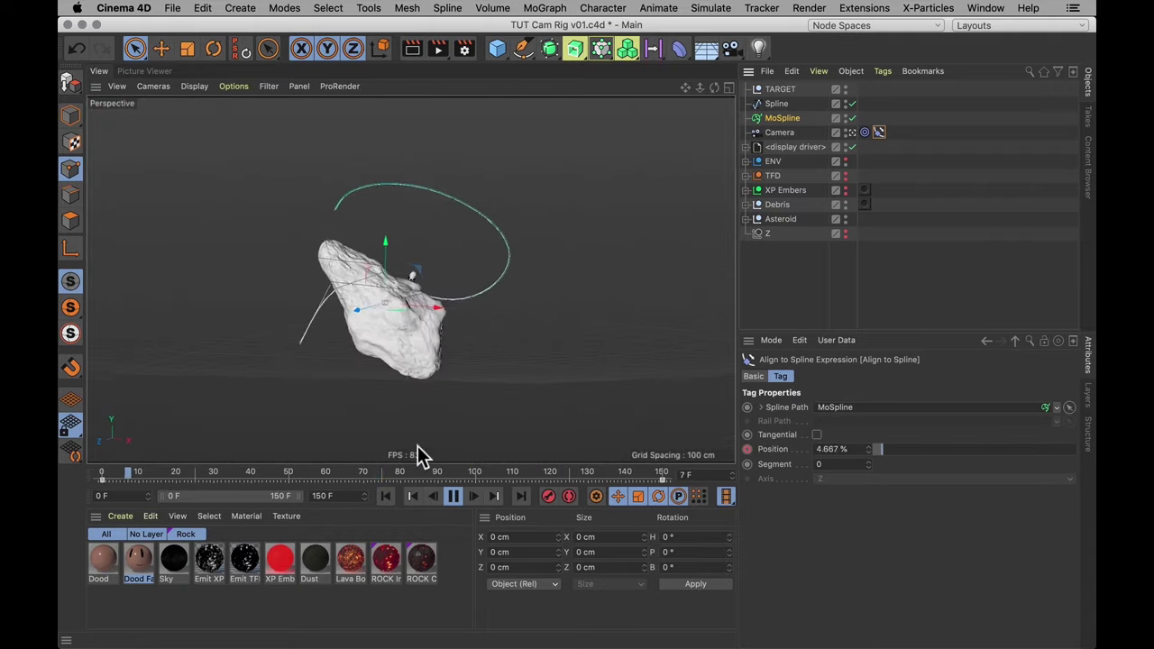
click(455, 507)
- Show the Align to Spline Position curve in the Timeline's F-Curve mode and set its keys to spline interpolation
click(879, 133)
key(shift+c)
text(time)
key(Return)
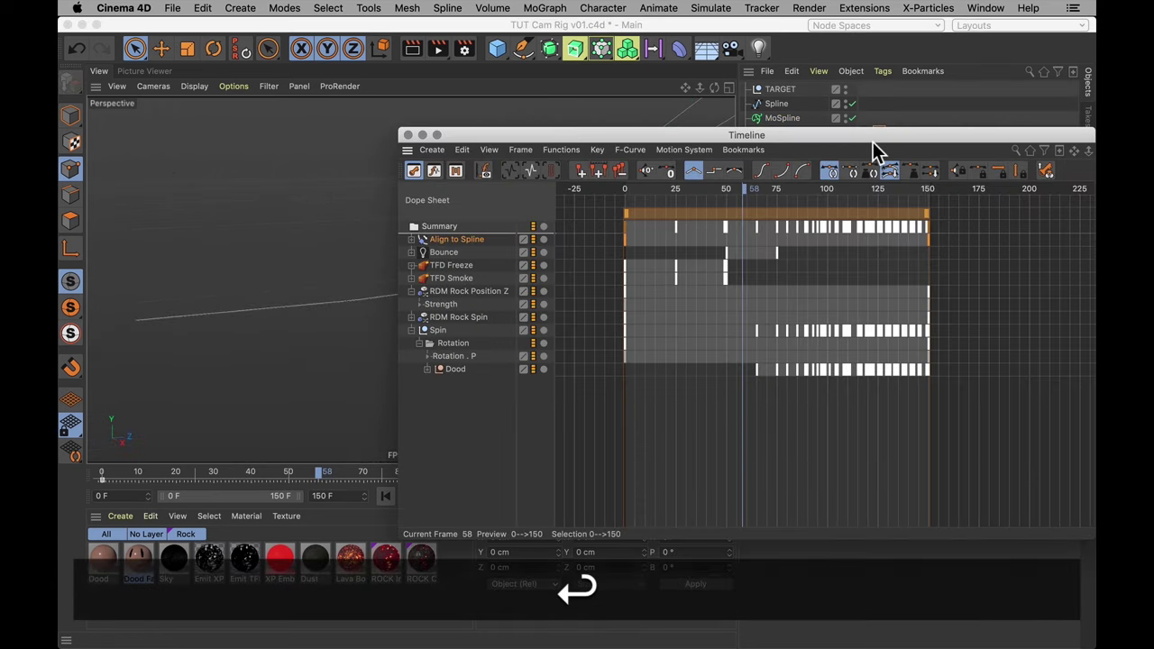
click(411, 239)
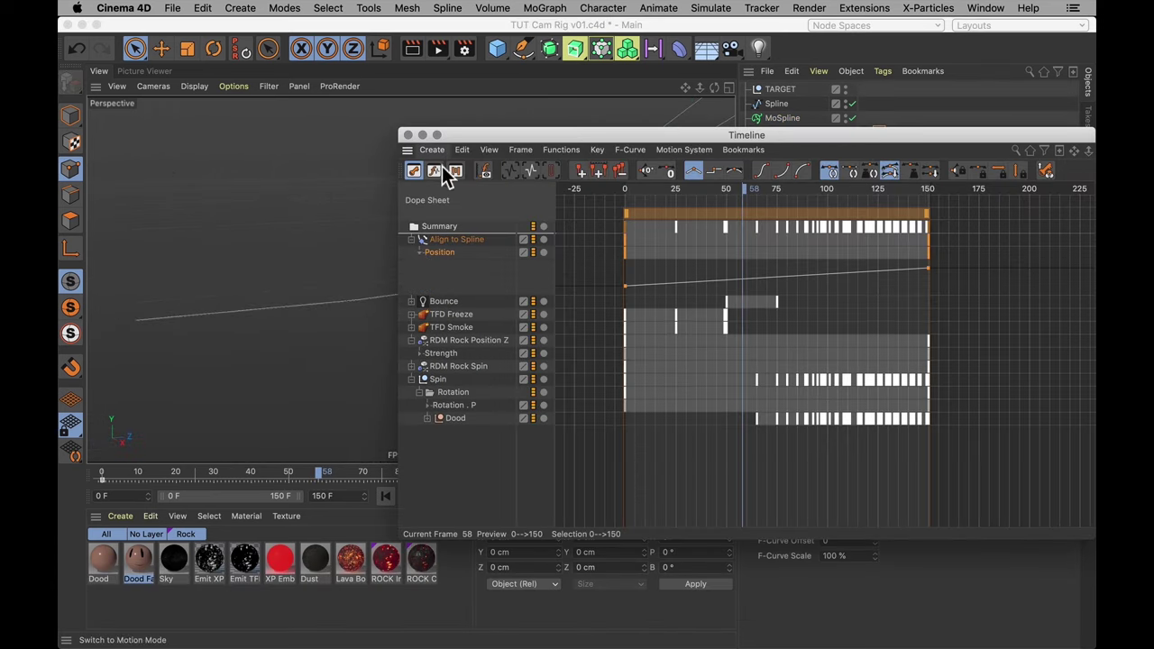
key(Tab)
key(a)
click(732, 172)
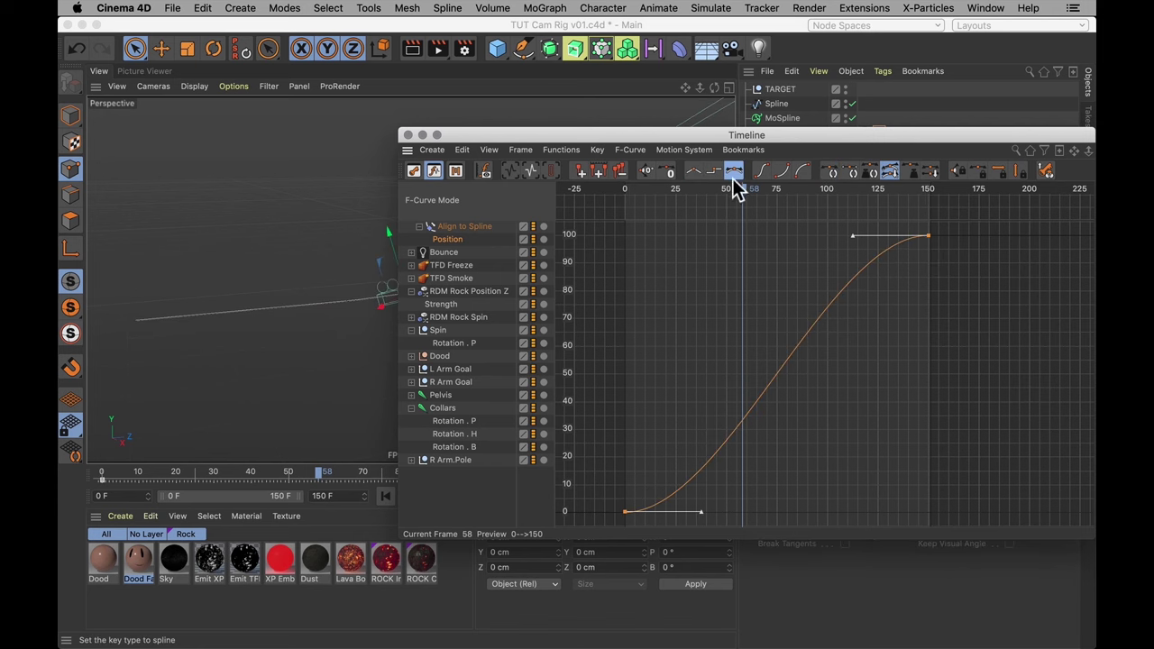
- Make the Position curve leave its first key linearly and ease into the last key with a left tangent of about -68 F, then preview it
drag(777, 457, 622, 532)
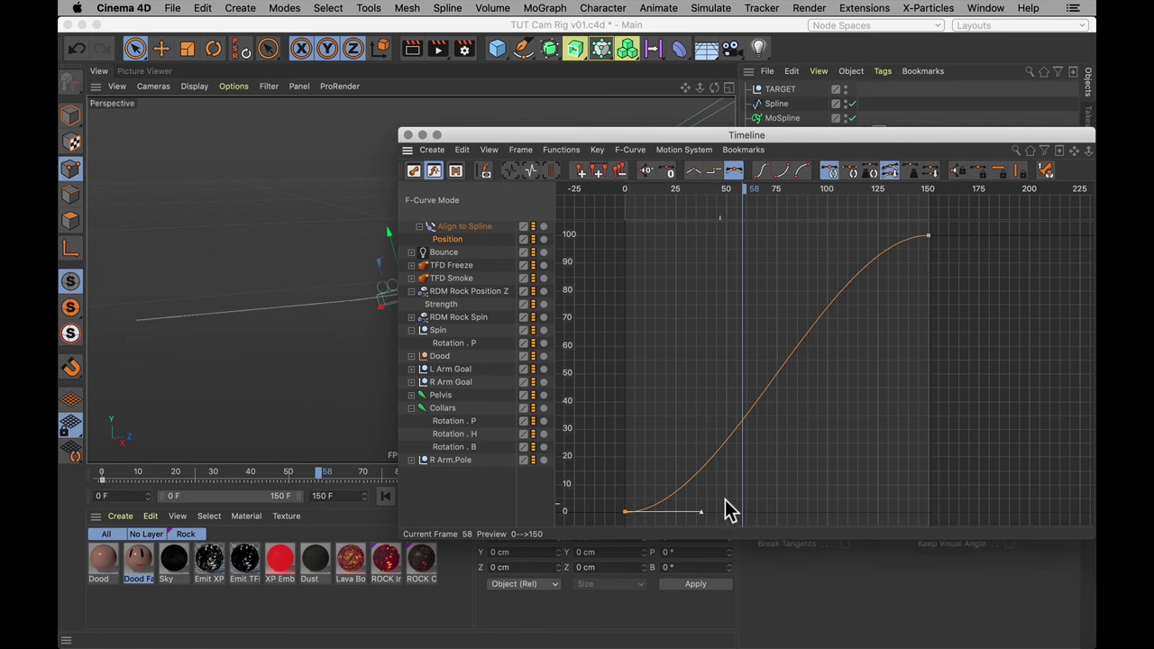
key(l)
drag(980, 305, 833, 216)
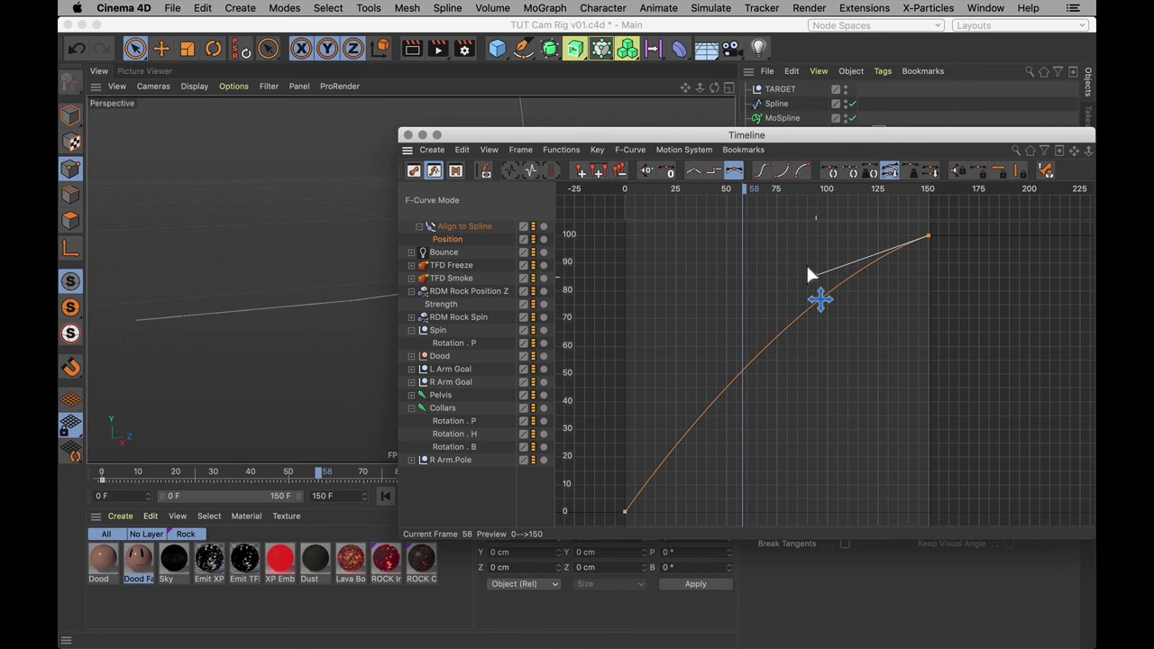
drag(794, 250, 786, 241)
click(407, 134)
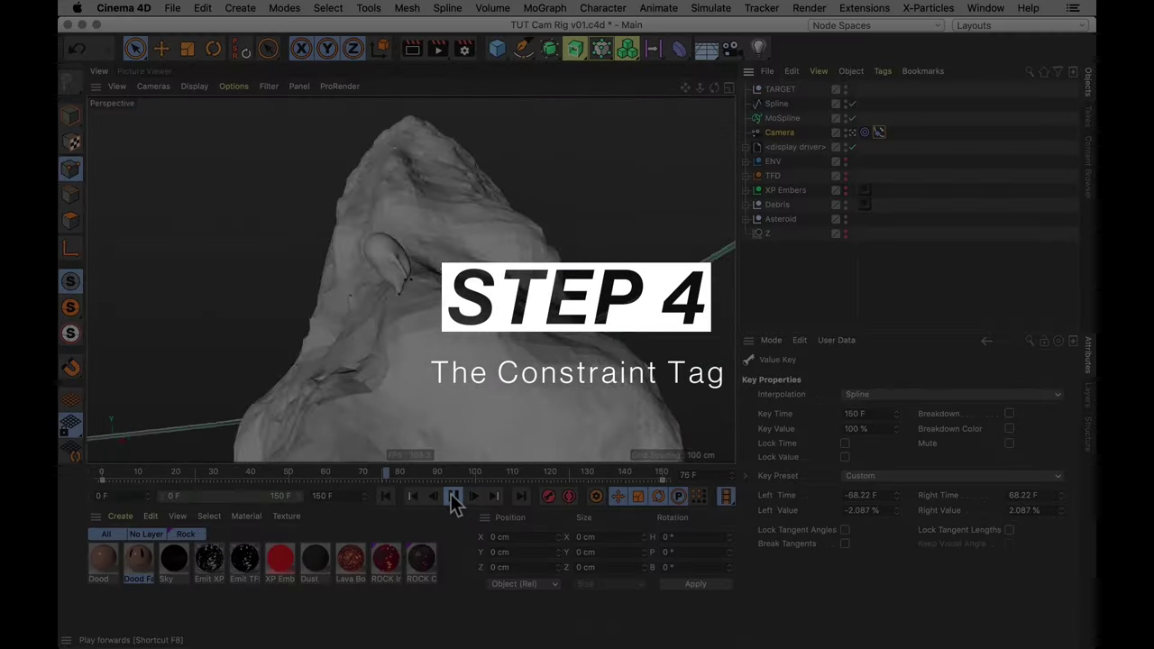
click(455, 505)
- Add a second camera below the existing one, then name the original camera CAM Hook and the new one CAM
click(724, 50)
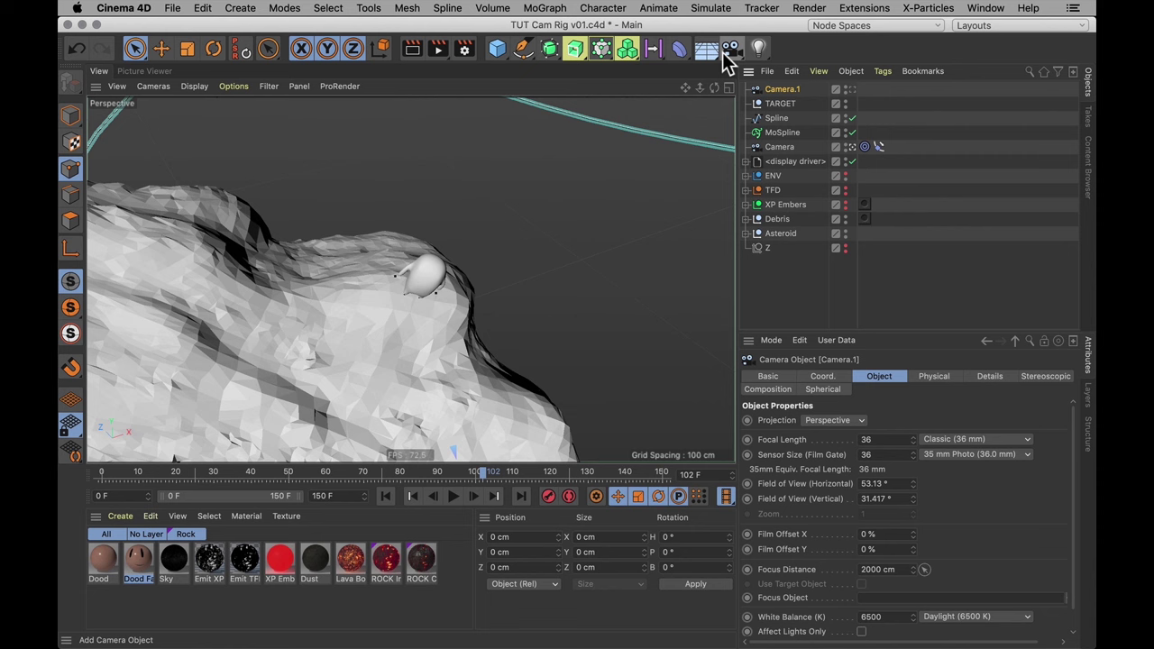
drag(789, 93, 785, 154)
double_click(780, 133)
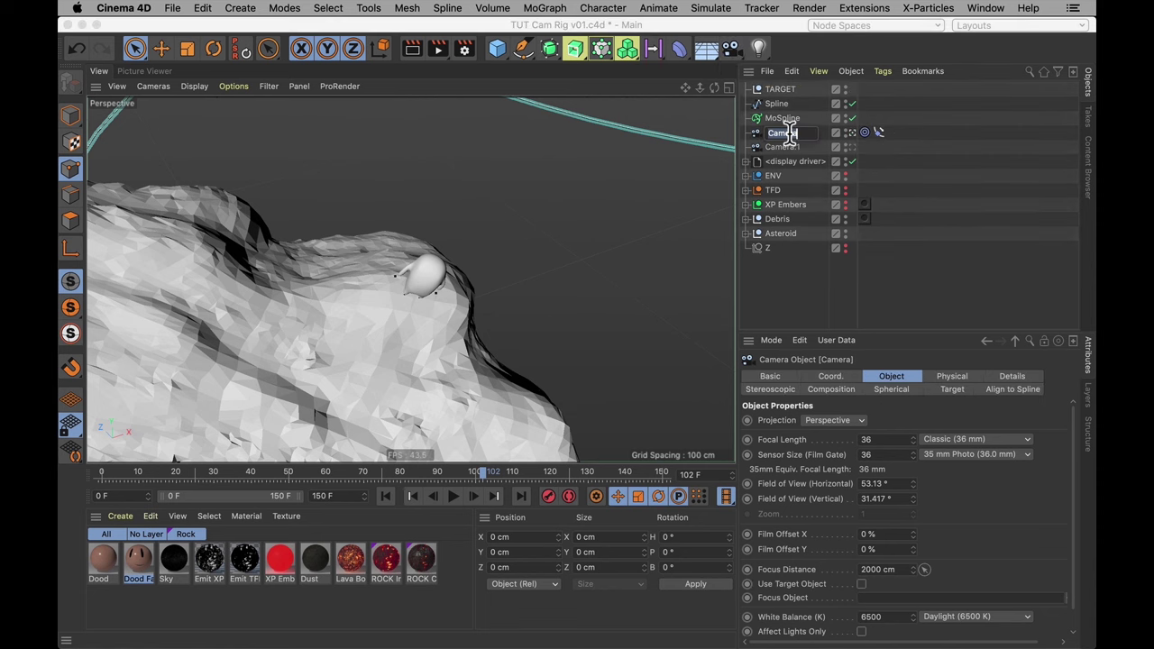
key(shift)
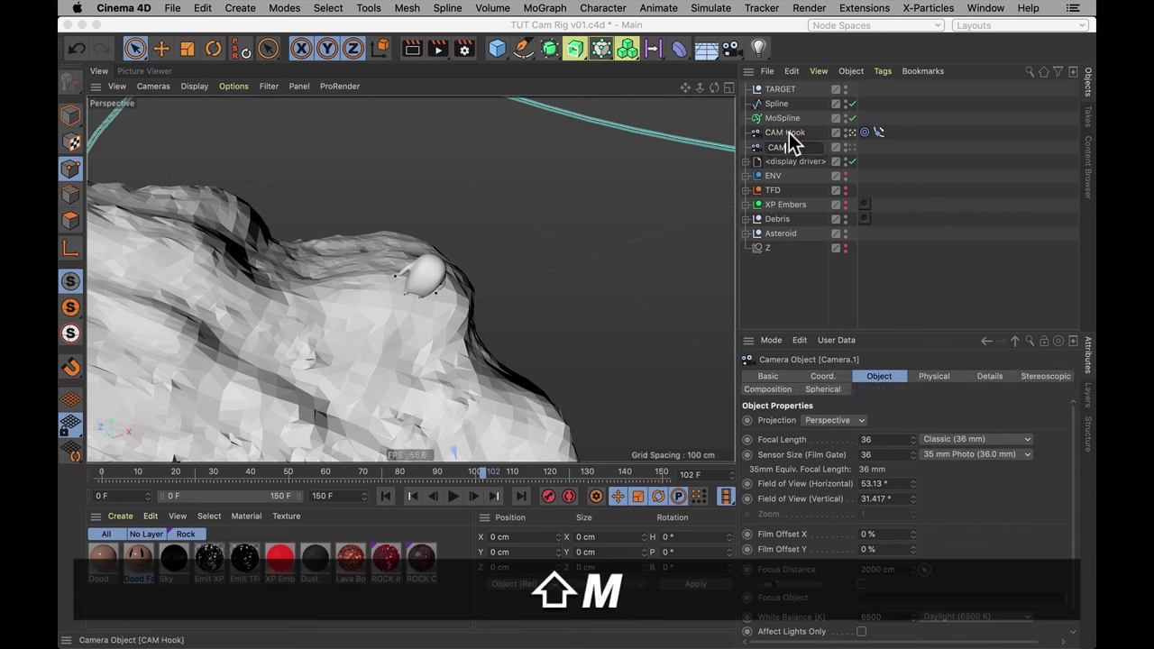
click(791, 144)
text(CAM)
key(shift+Return)
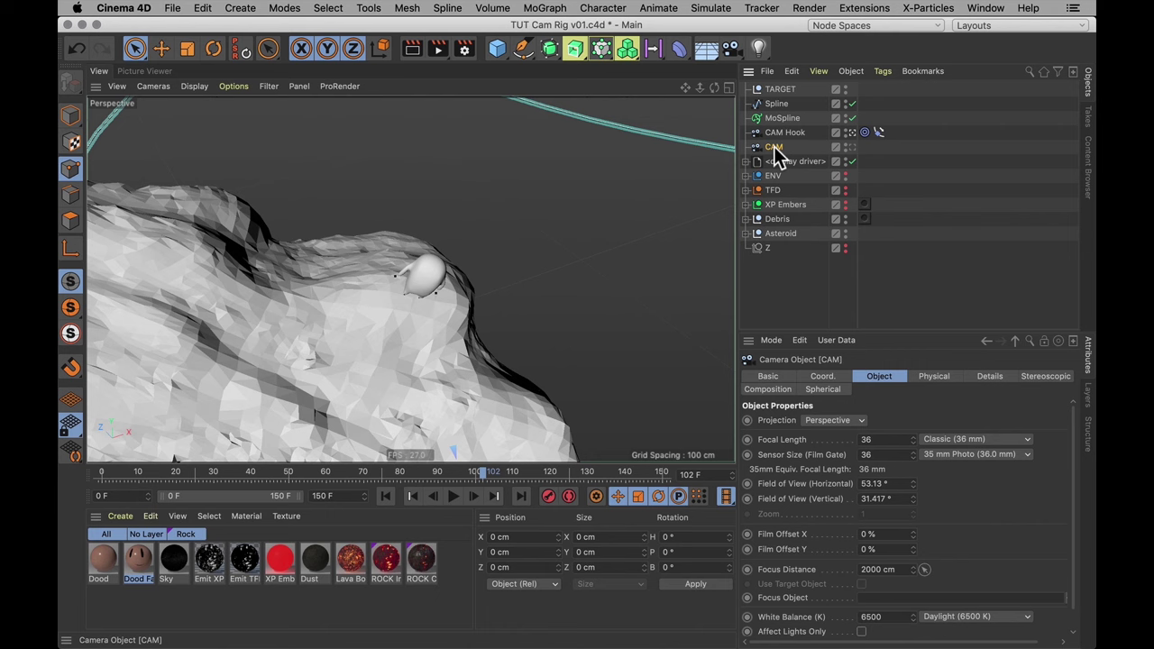
- Add a Constraint tag to the CAM camera and enable its Spring constraint
right_click(773, 151)
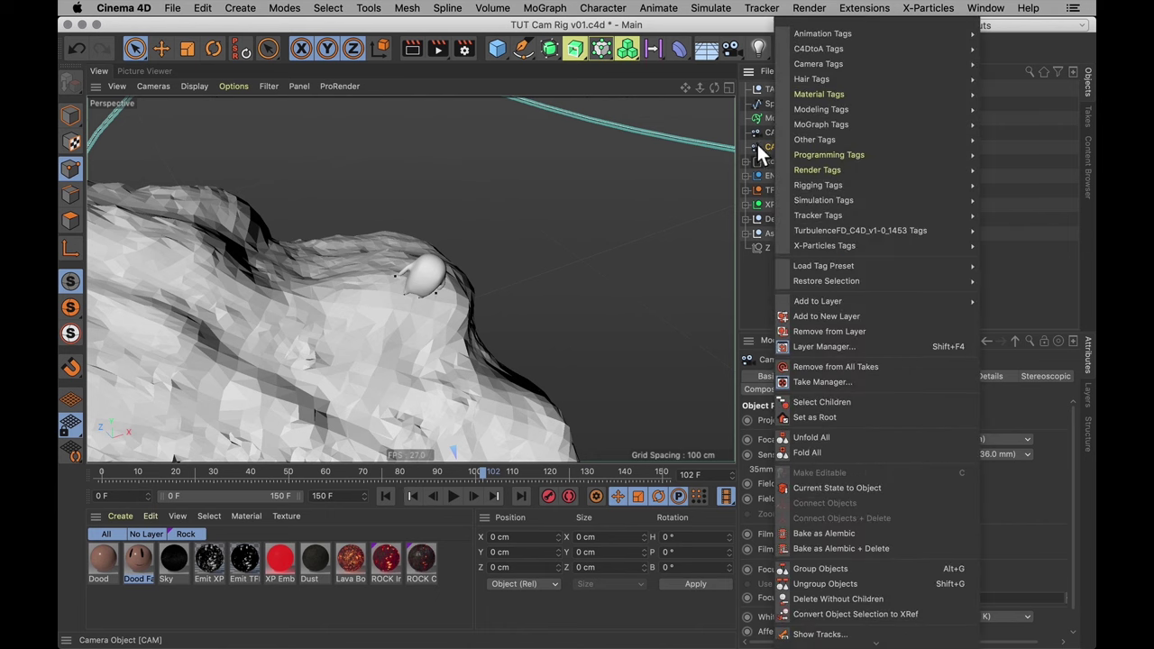
mouse_move(834, 187)
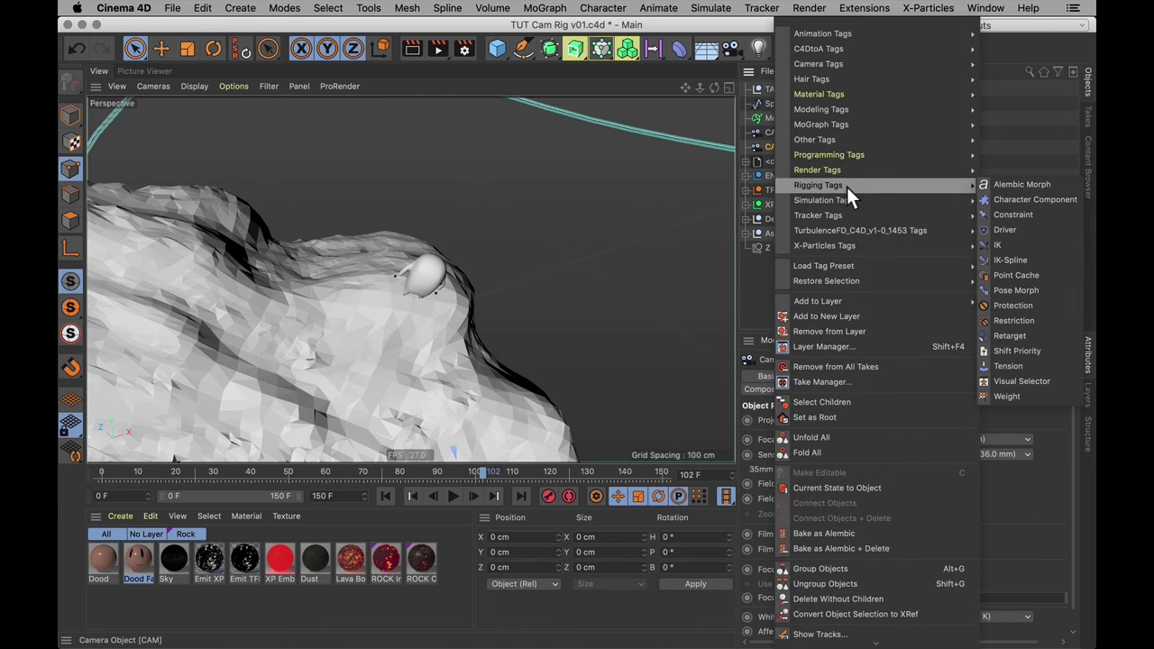
click(1021, 216)
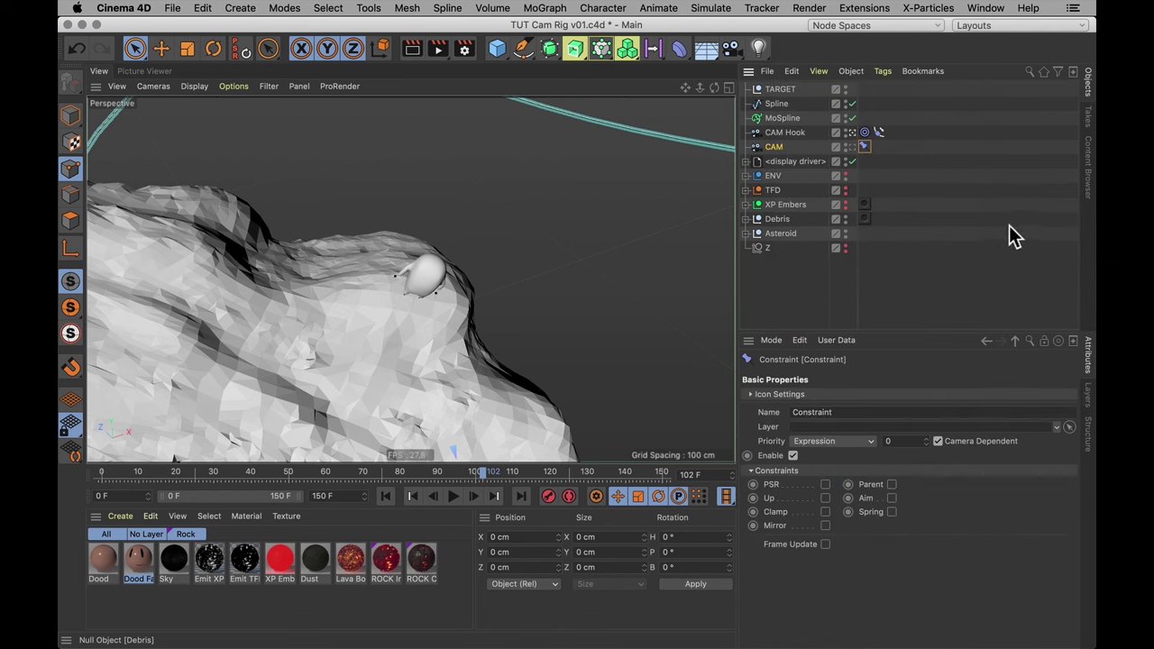
click(891, 512)
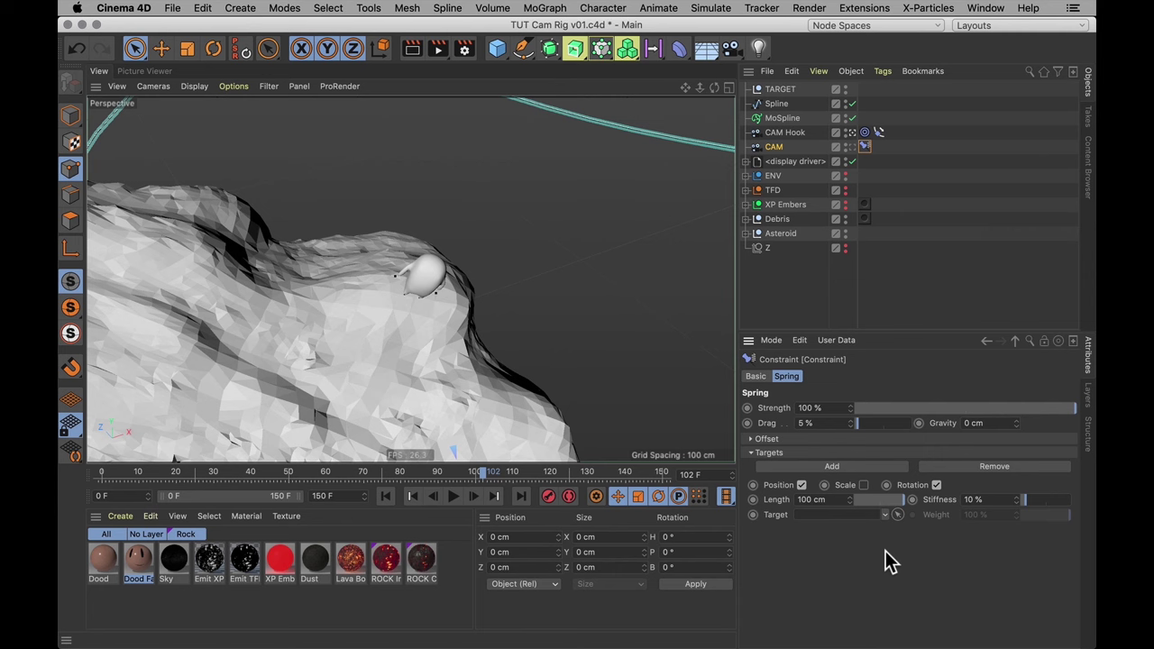
- Assign CAM Hook as the Spring constraint's target and set the spring Length to 0 cm
click(775, 514)
drag(785, 135, 827, 503)
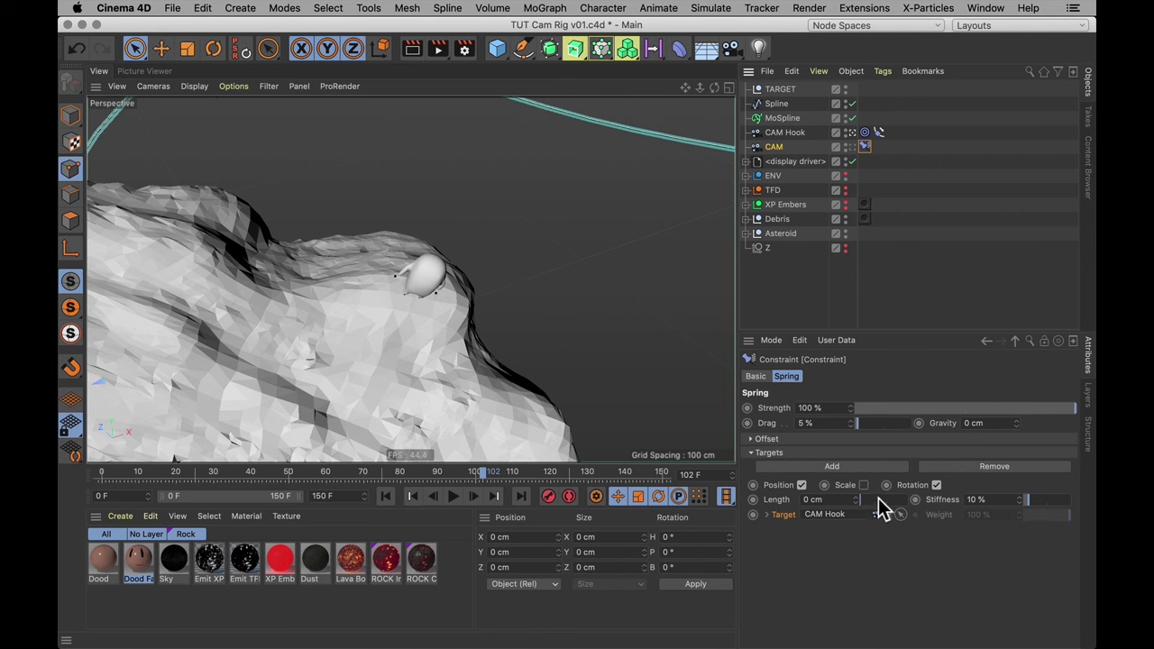
click(804, 499)
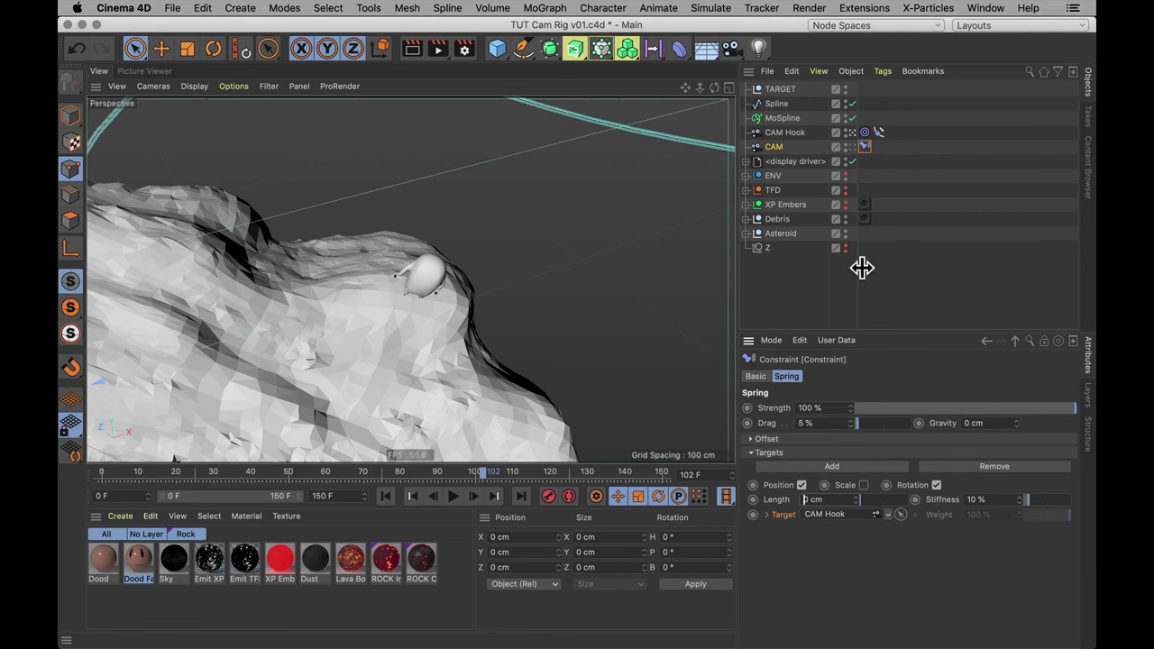
- Leave the CAM Hook view, hide the Spline and MoSpline in the viewport, and play the animation from the first frame
click(767, 152)
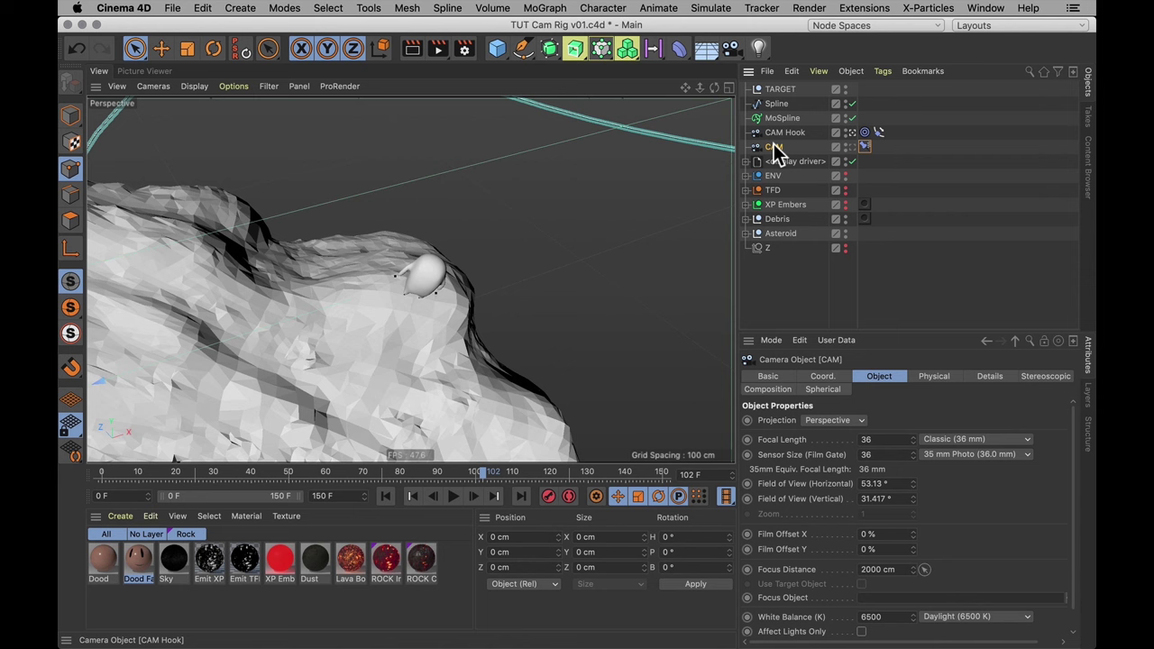
click(864, 146)
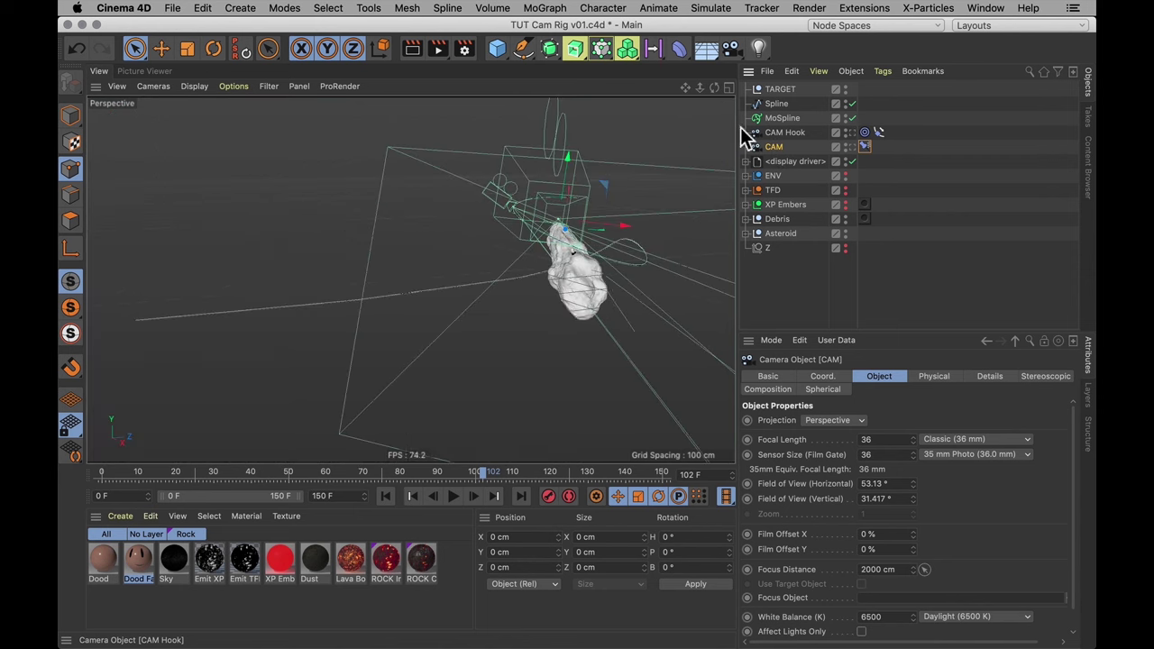
alt+drag(613, 235, 533, 329)
click(776, 104)
click(385, 496)
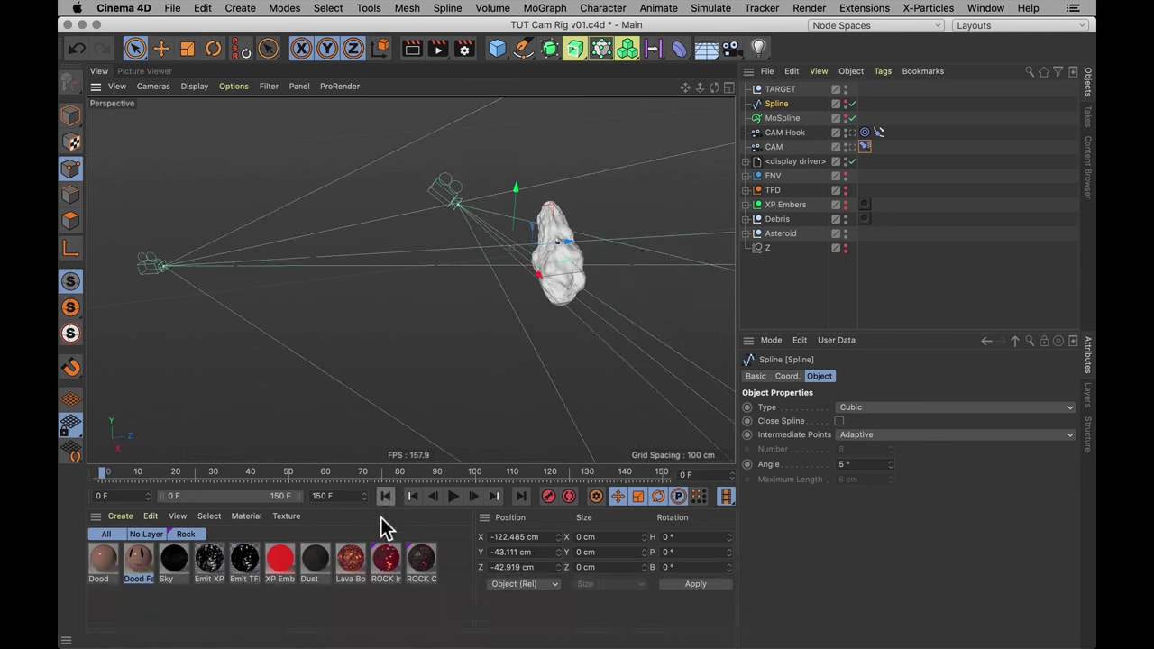
click(453, 496)
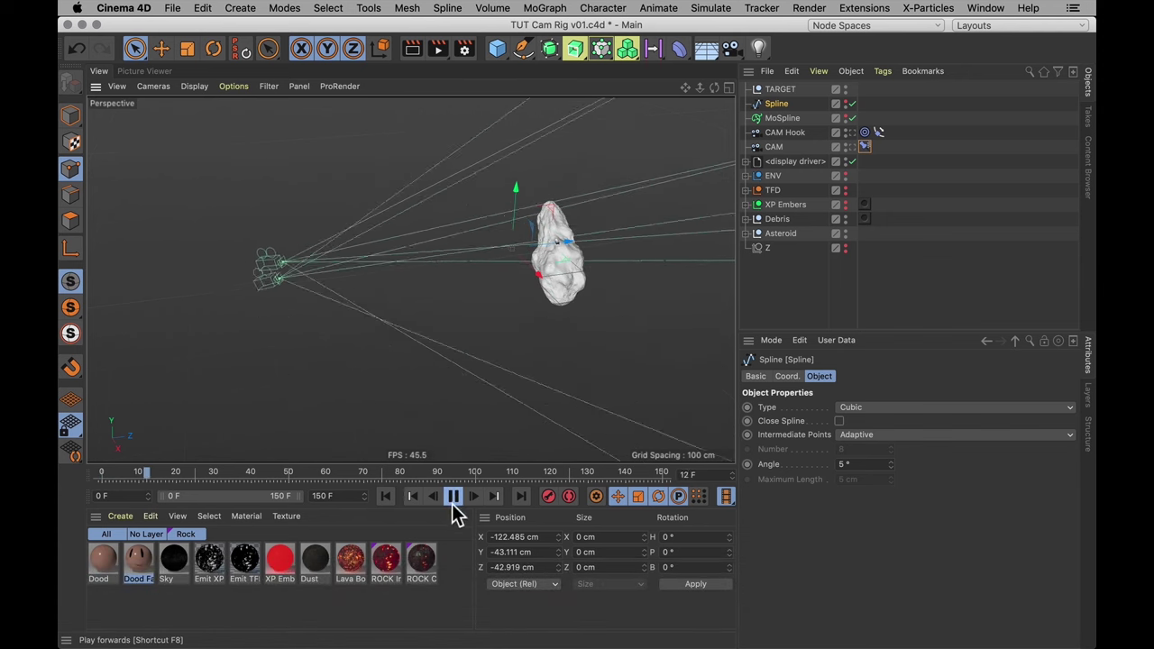
- Loosen the CAM camera's Spring constraint by setting its Stiffness to 2 % and its Drag to 20 %
click(784, 150)
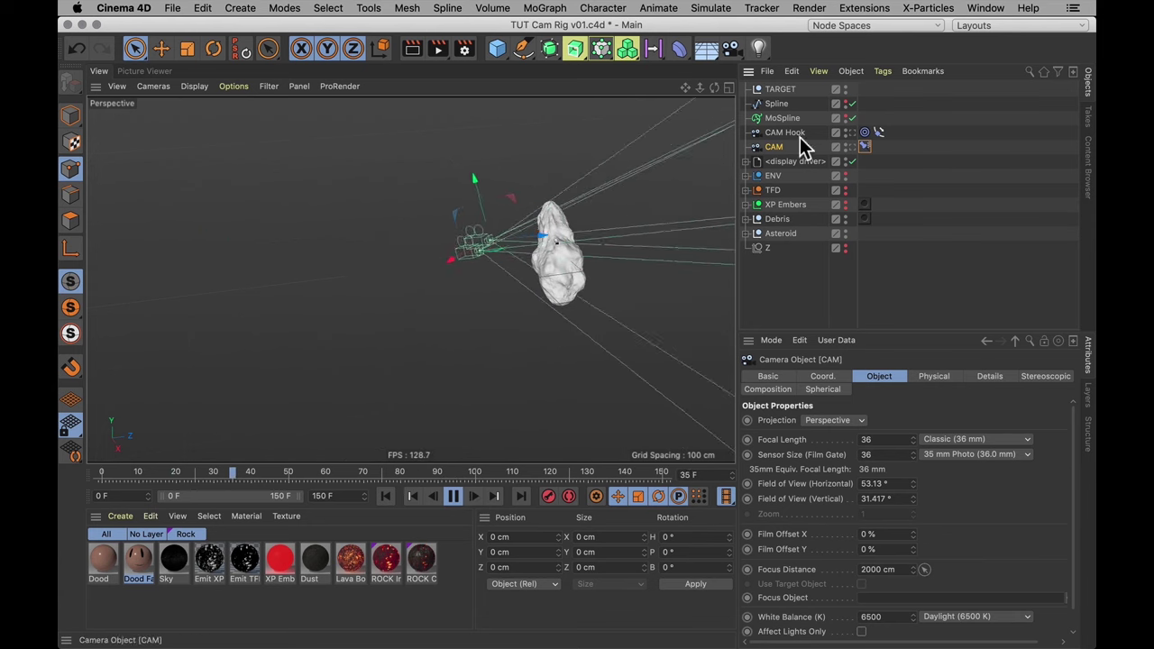
click(864, 147)
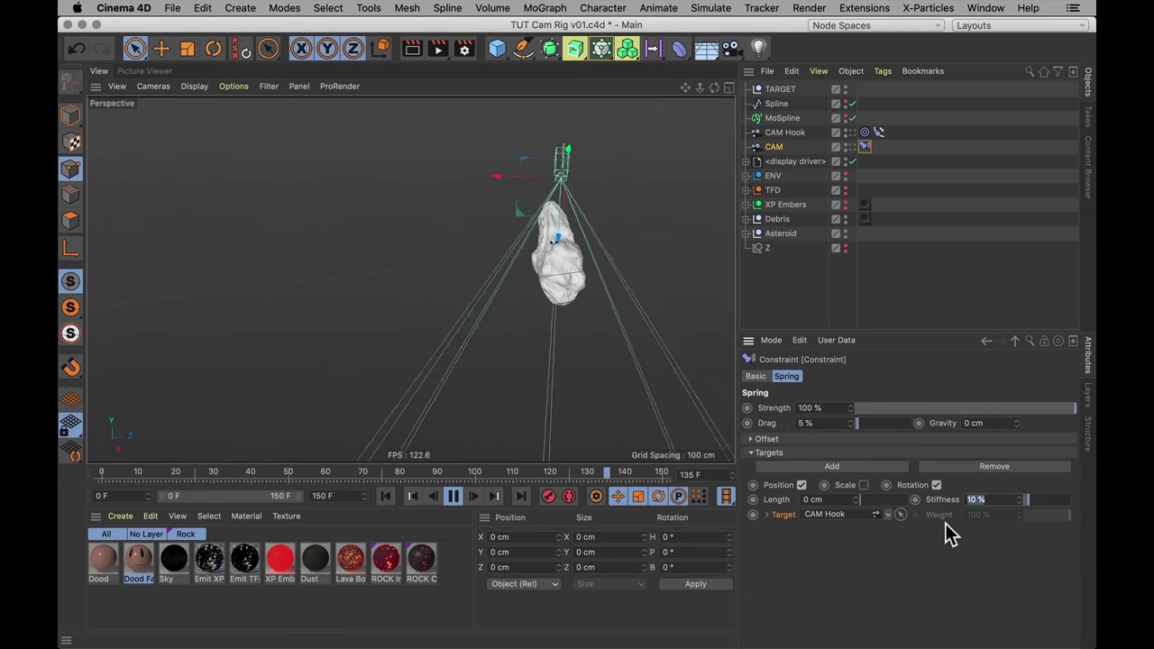
text(2)
key(Return)
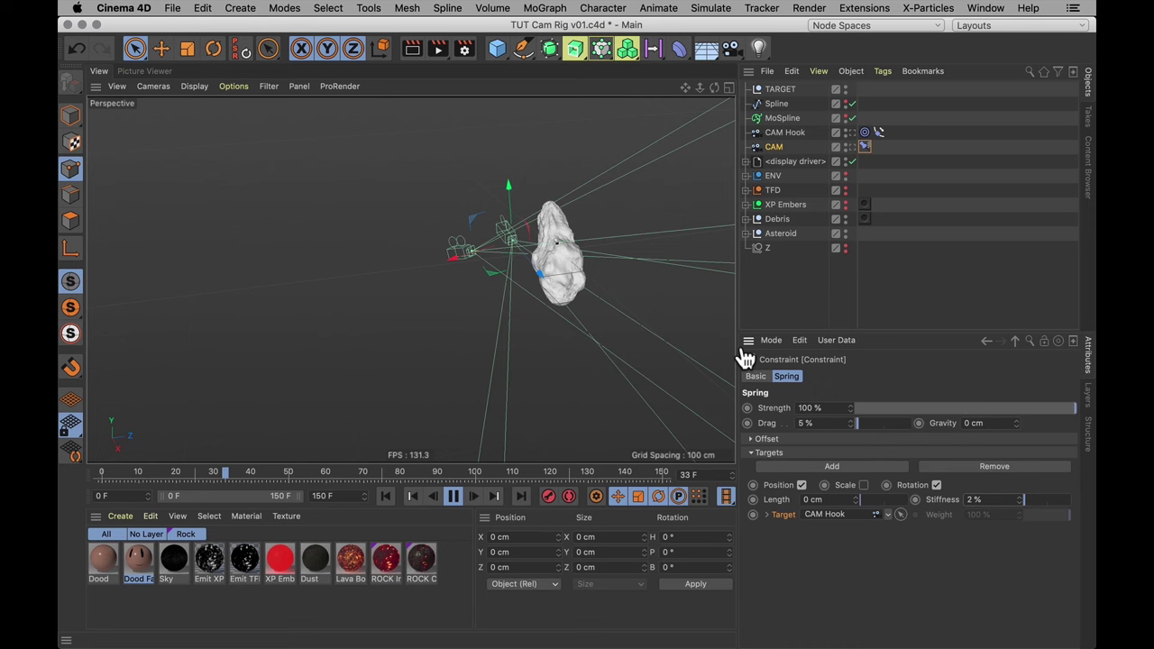
click(811, 424)
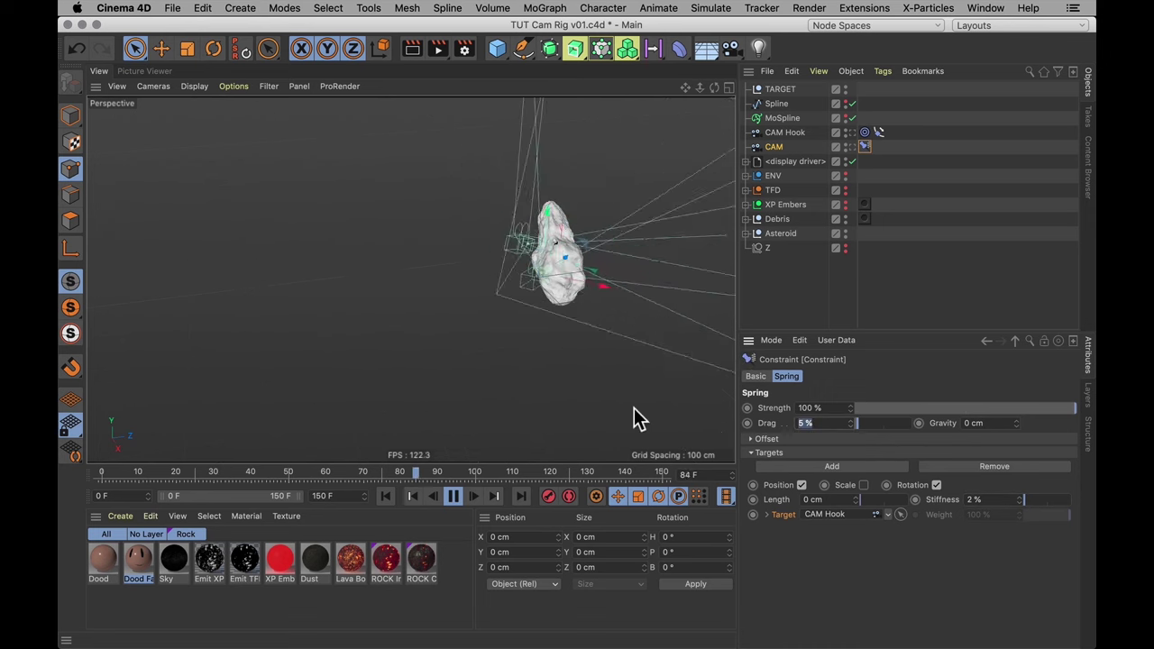
text(20)
key(Return)
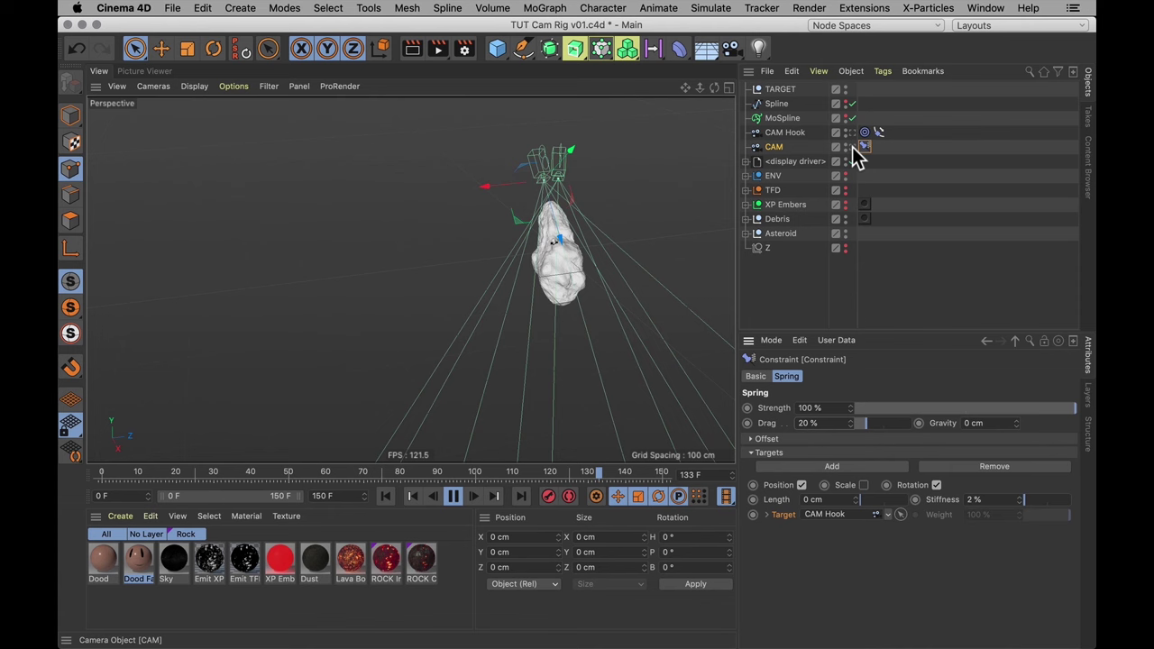
- Play the animation from the first frame through the CAM camera to check how the path passes the asteroid
click(386, 495)
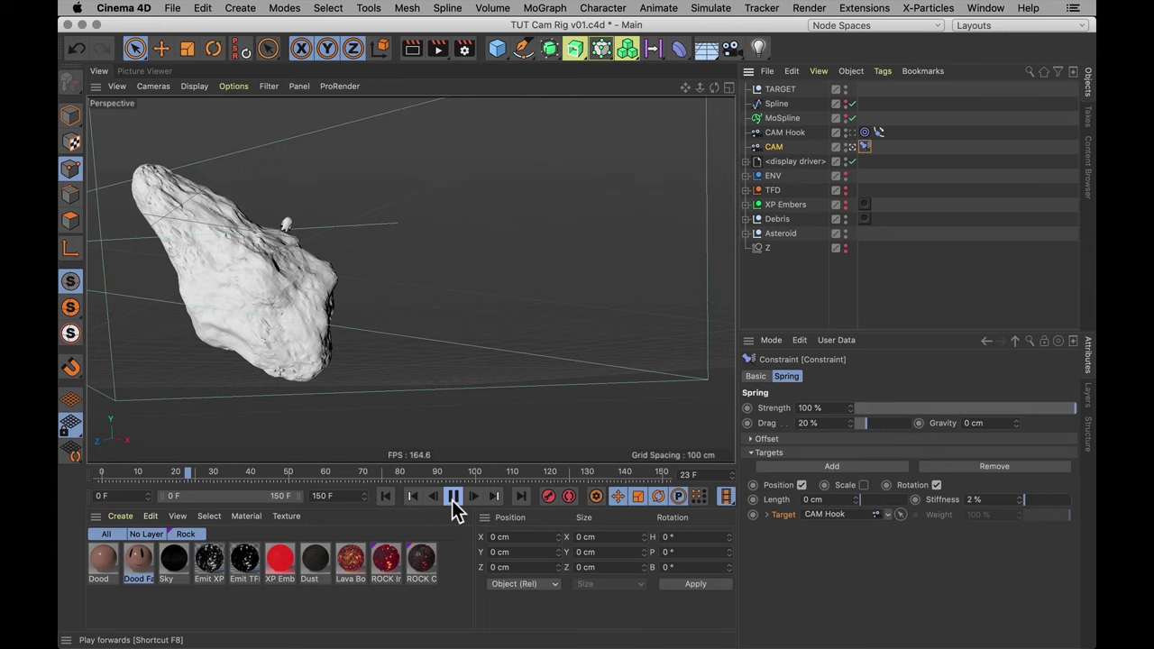
click(454, 500)
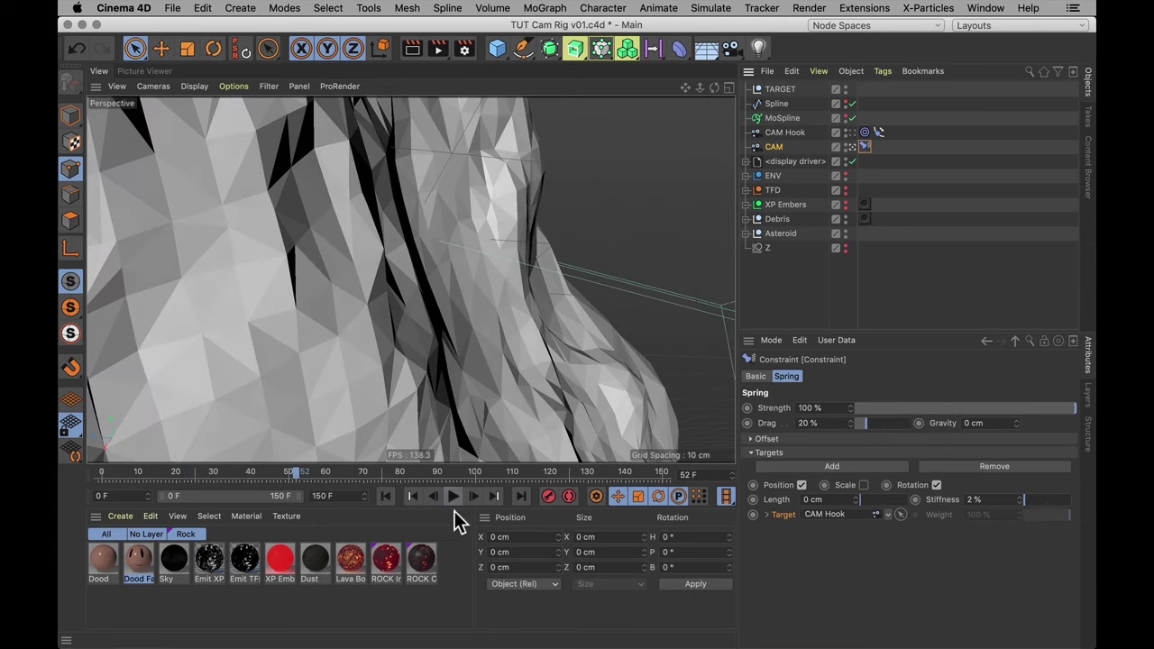
click(864, 146)
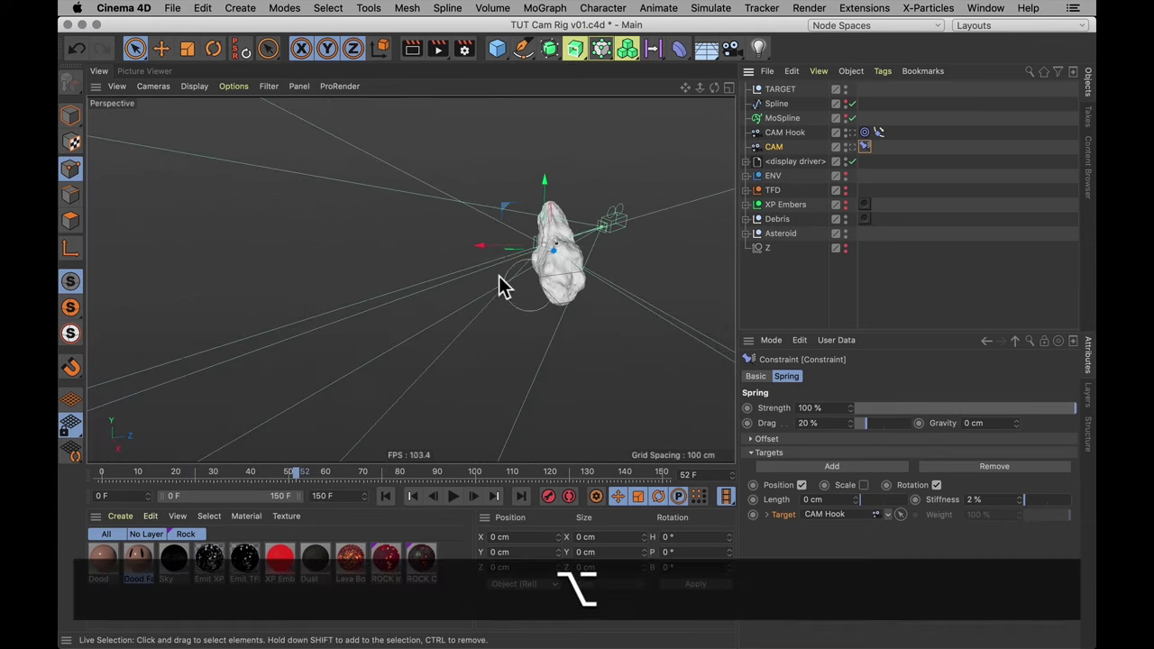
- Unhide the Spline outside the camera view and move its points to reroute the camera path around the asteroid
mouse_move(502, 283)
alt+mouse_down()
mouse_move(613, 268)
mouse_move(321, 311)
mouse_move(502, 304)
alt+mouse_up()
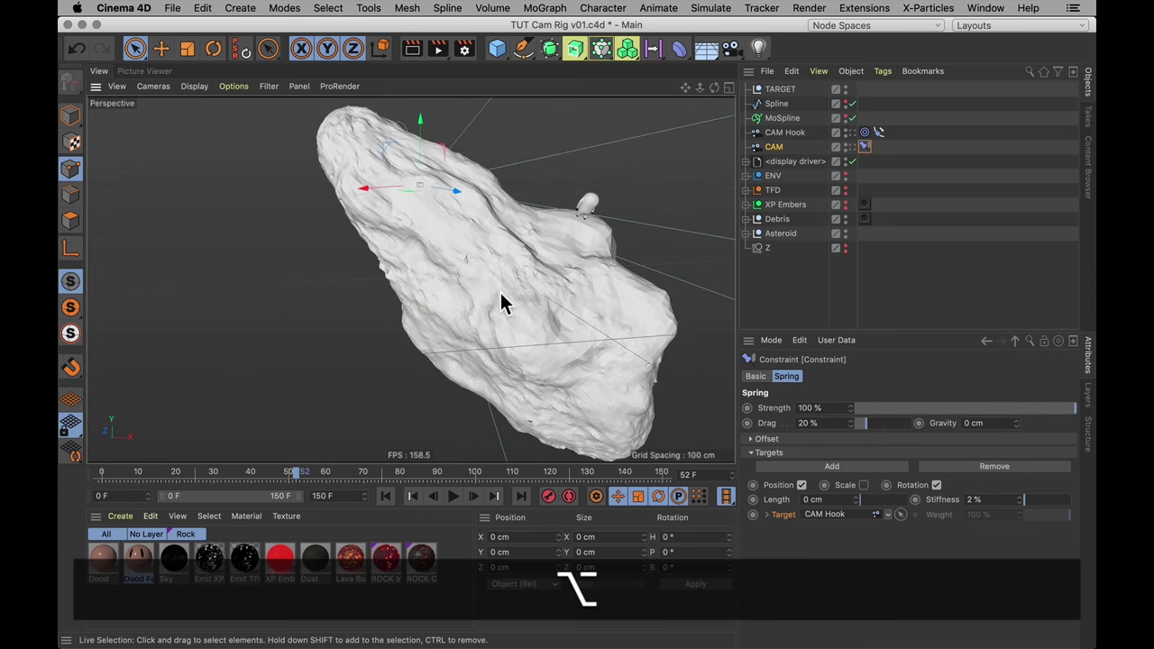
click(777, 102)
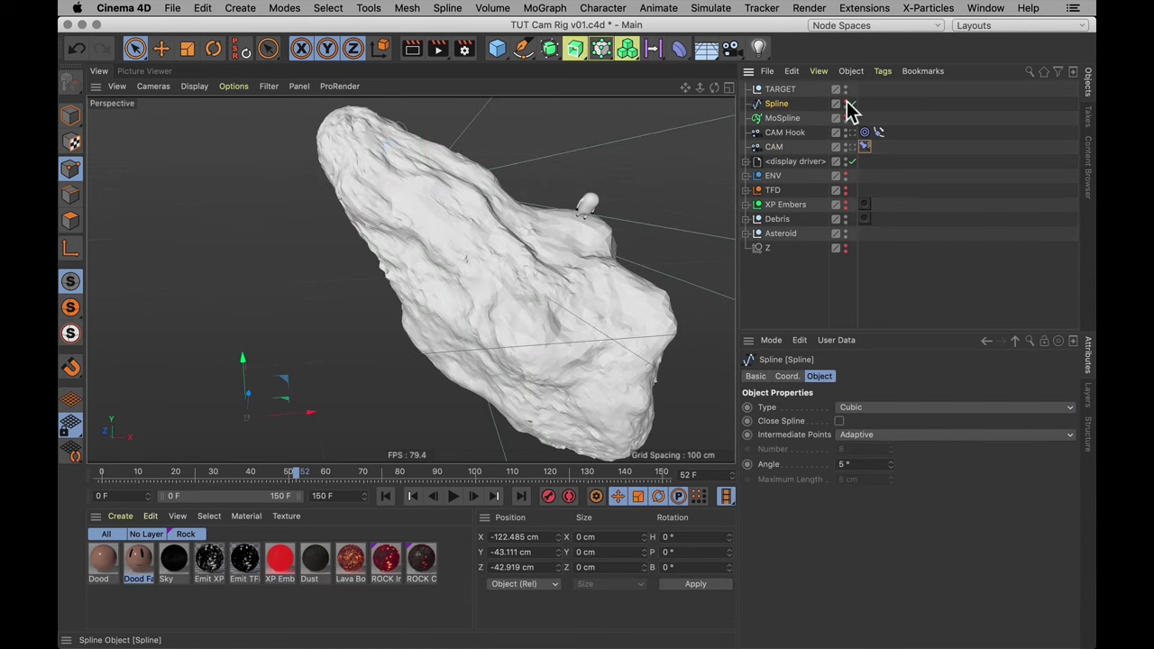
alt+drag(507, 348, 364, 310)
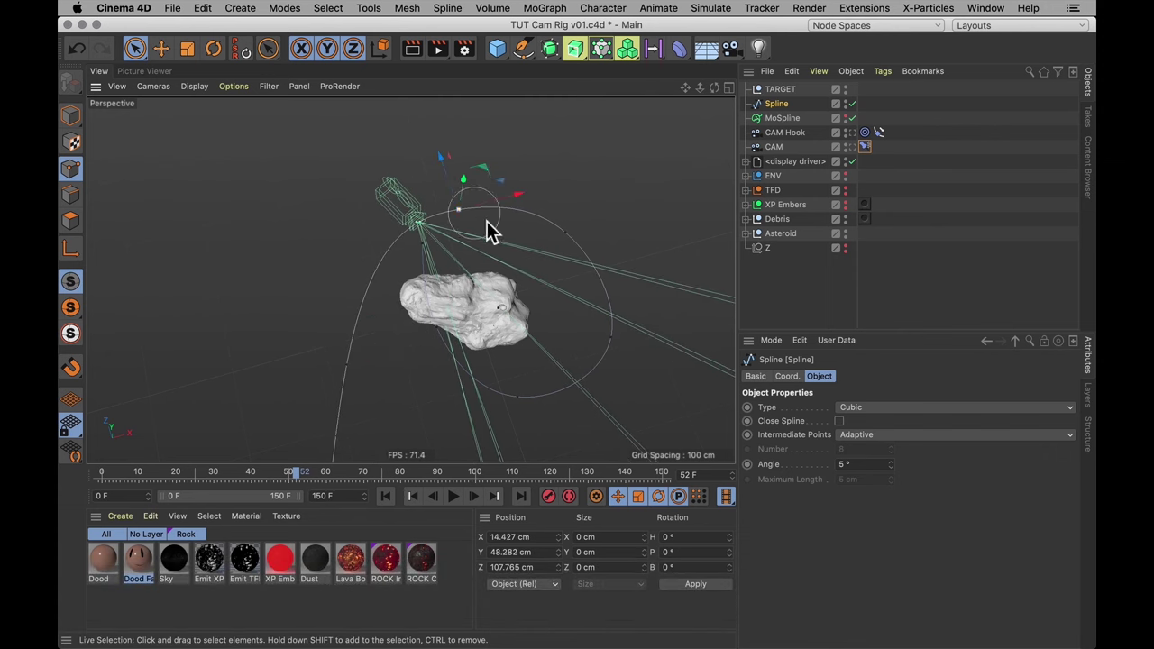
- Replay the revised path from the first frame through the CAM camera and deselect all objects
key(F8)
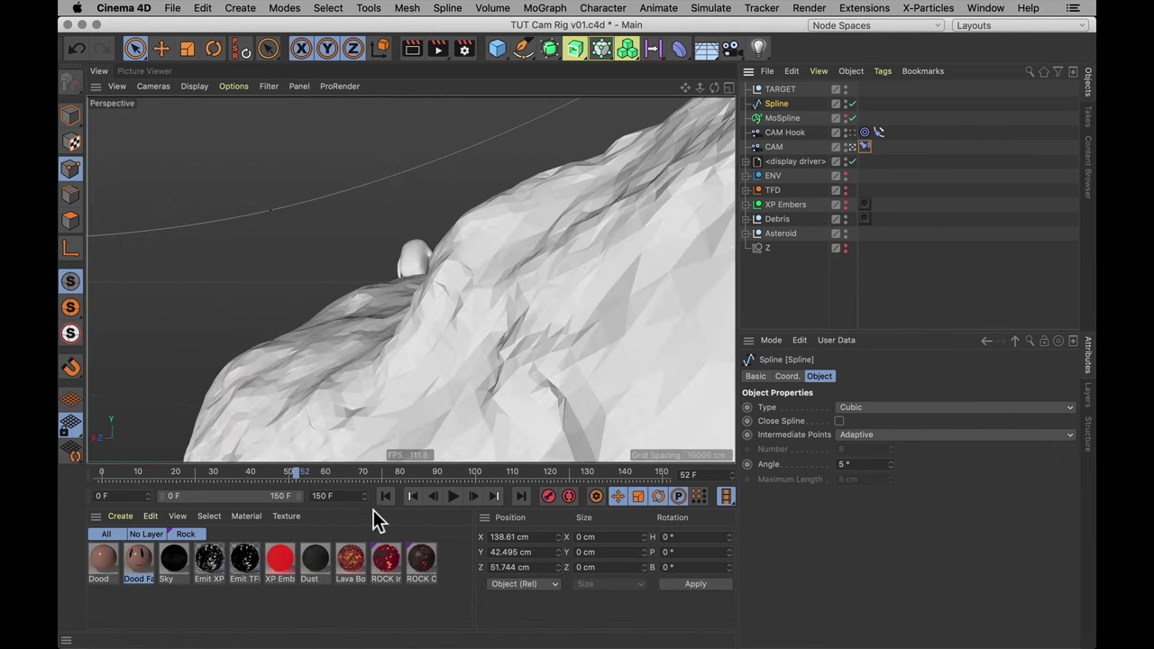
click(388, 498)
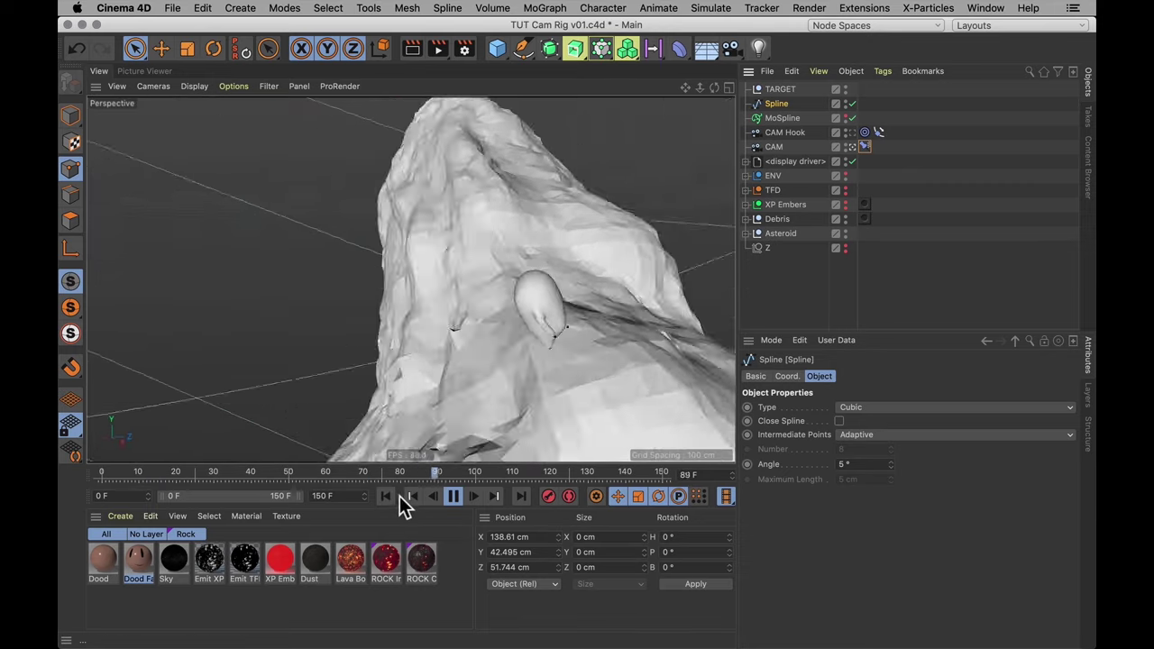
key(super+shift+a)
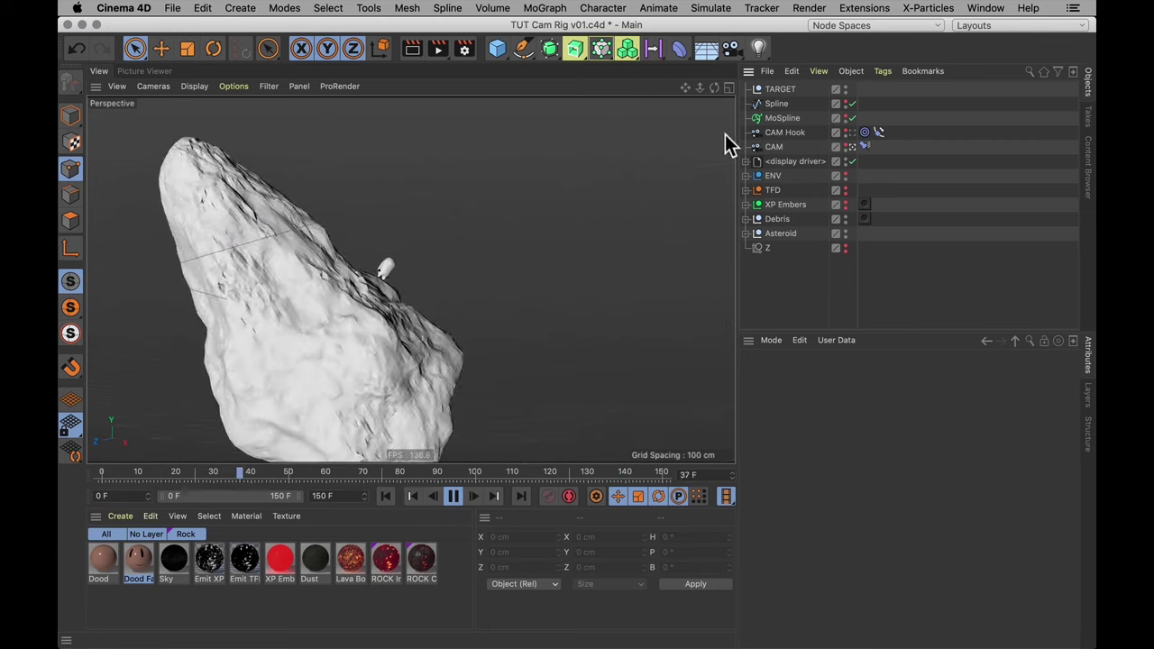
- Set the project's start time to -50 F and play the animation with this pre-roll through the CAM camera
click(774, 148)
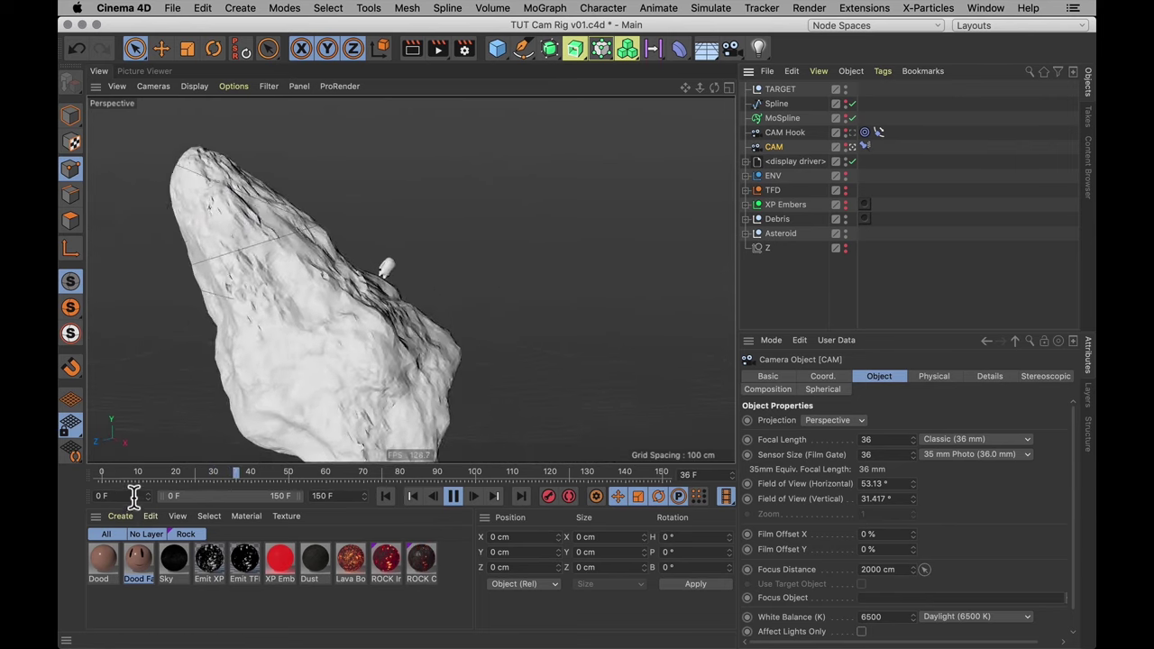
key(F8)
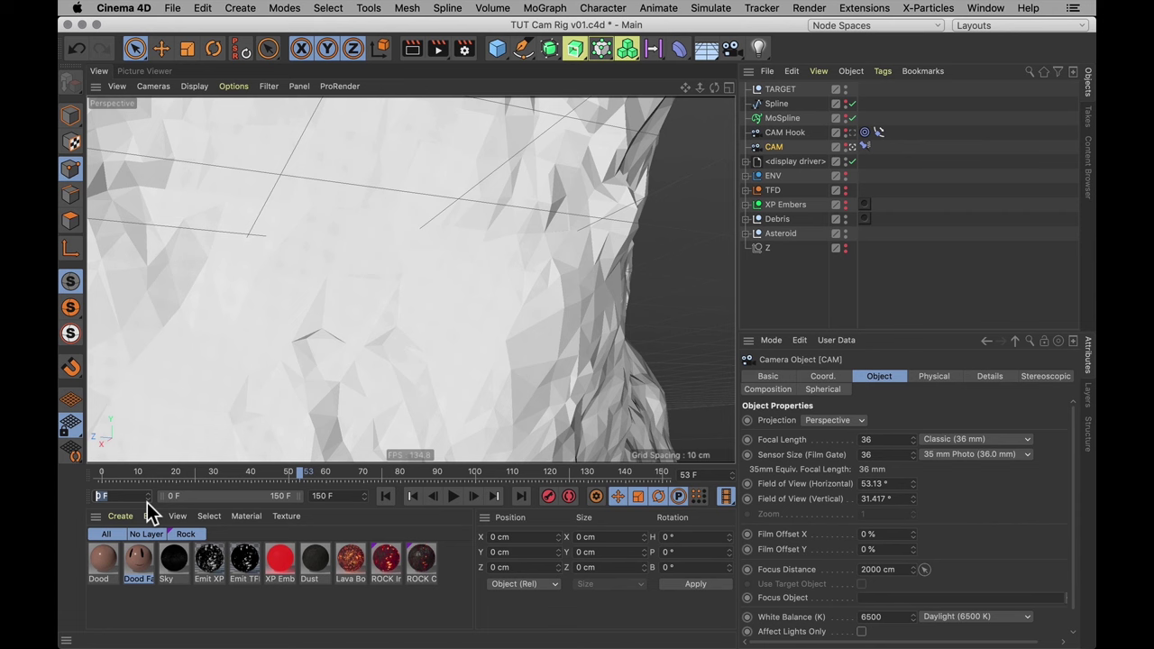
text(-50)
key(Return)
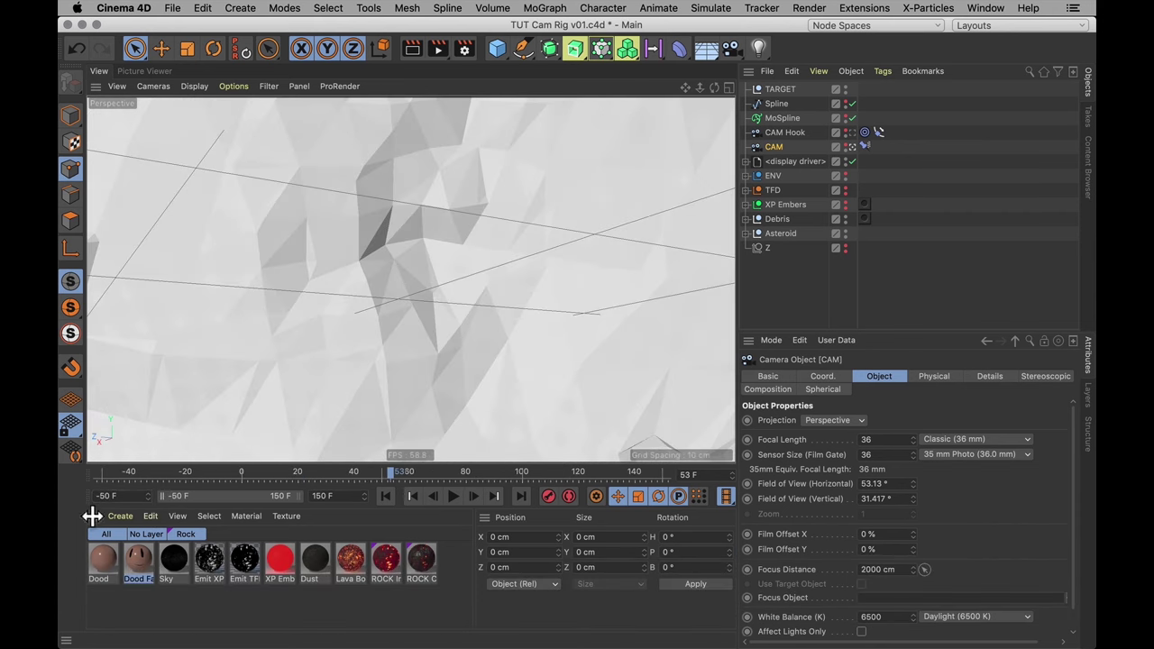
click(241, 470)
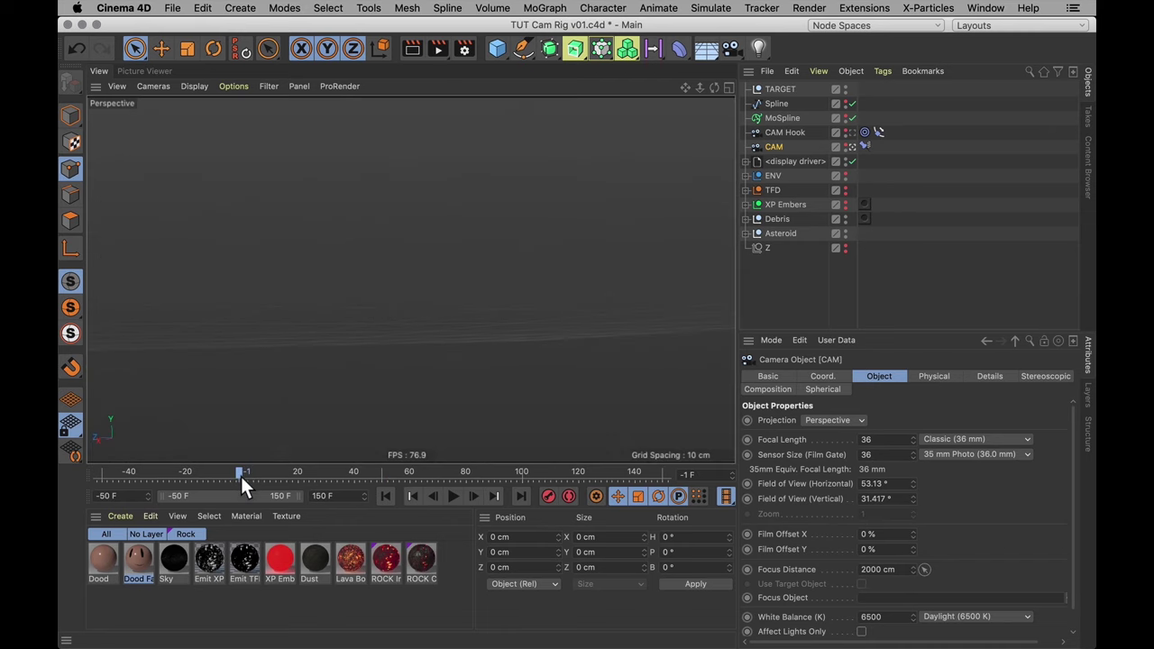
click(454, 496)
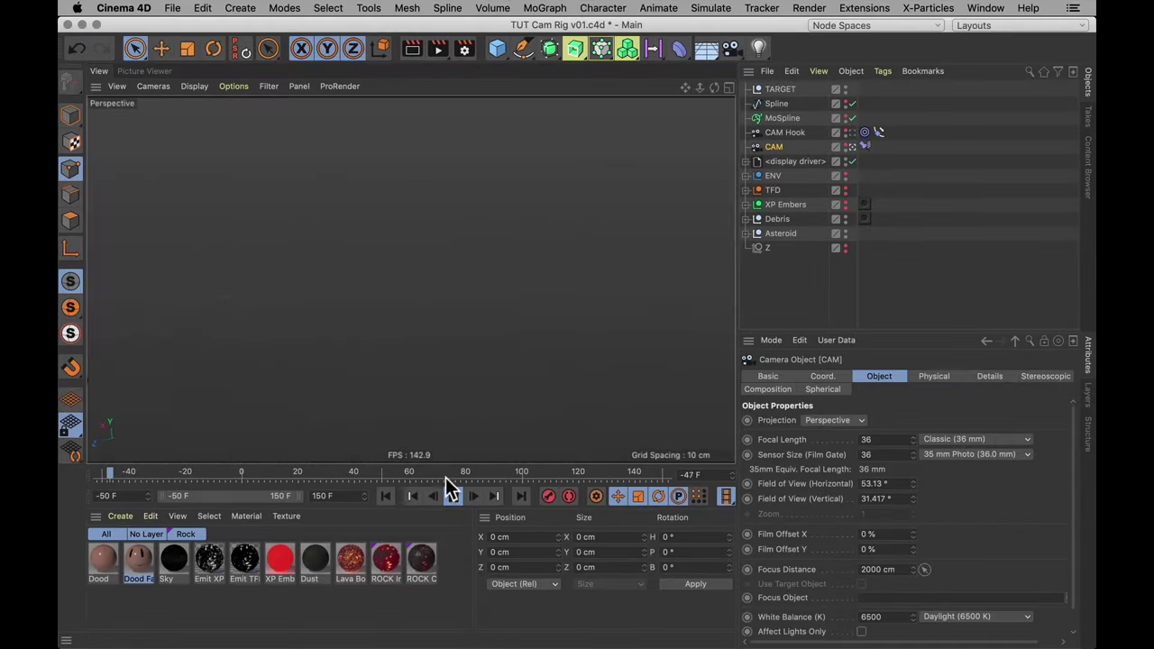
- Set the CAM camera's Spring constraint to 3 % Drag and 100 % Stiffness while the animation plays
click(870, 167)
click(865, 147)
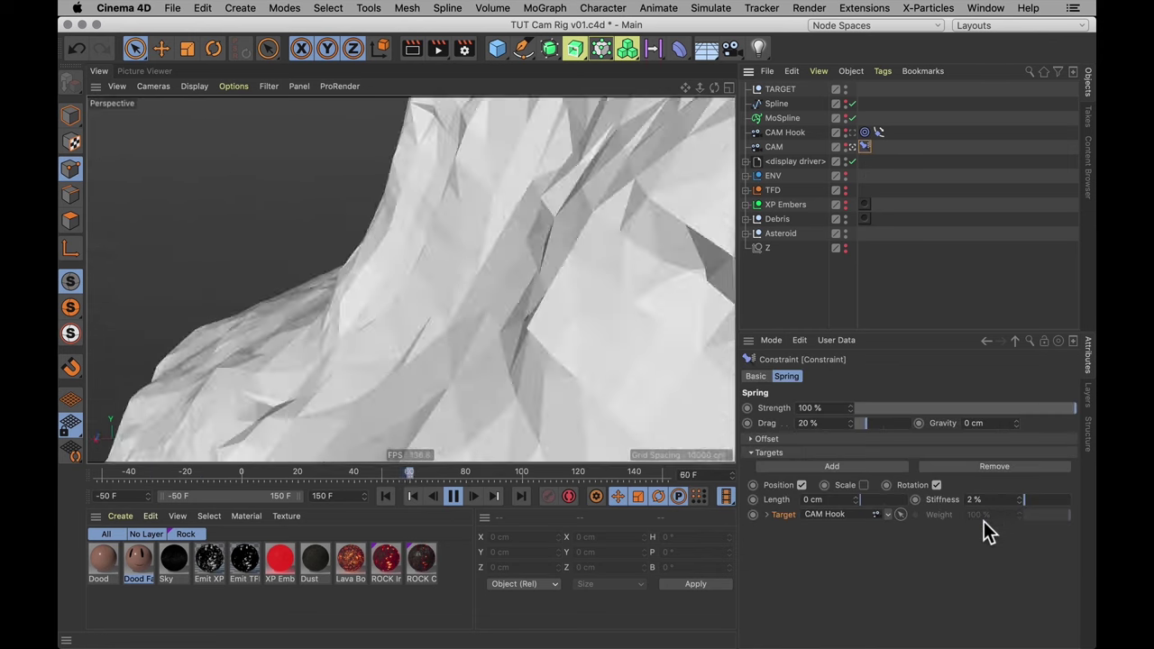
click(859, 422)
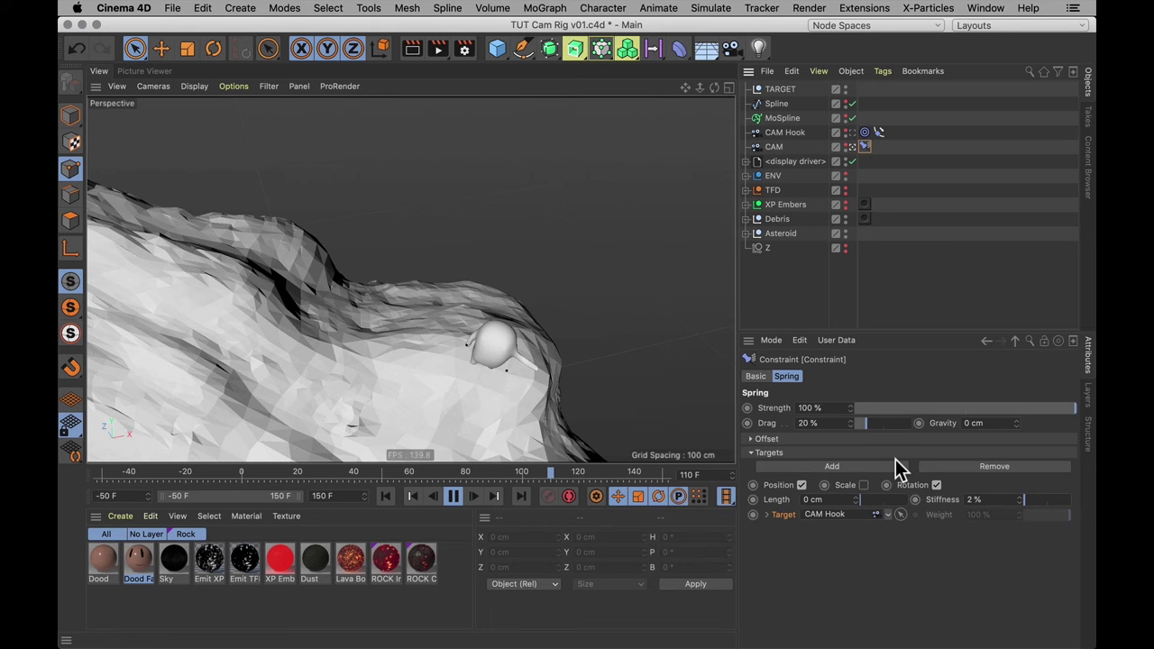
click(1041, 500)
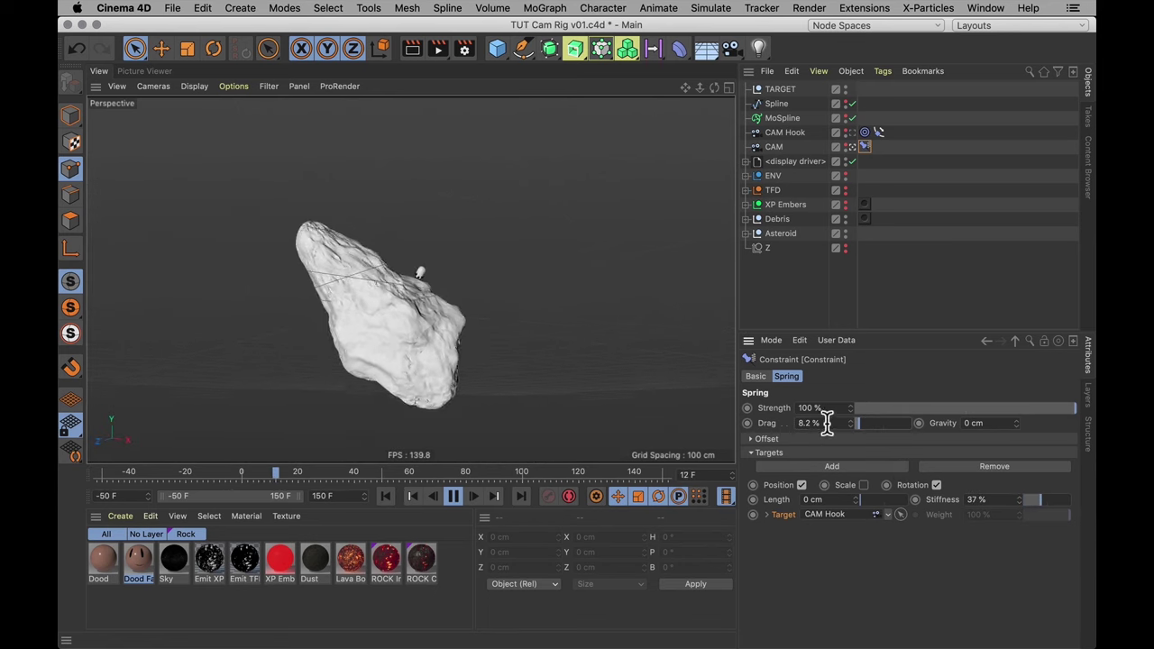
text(3)
click(1032, 502)
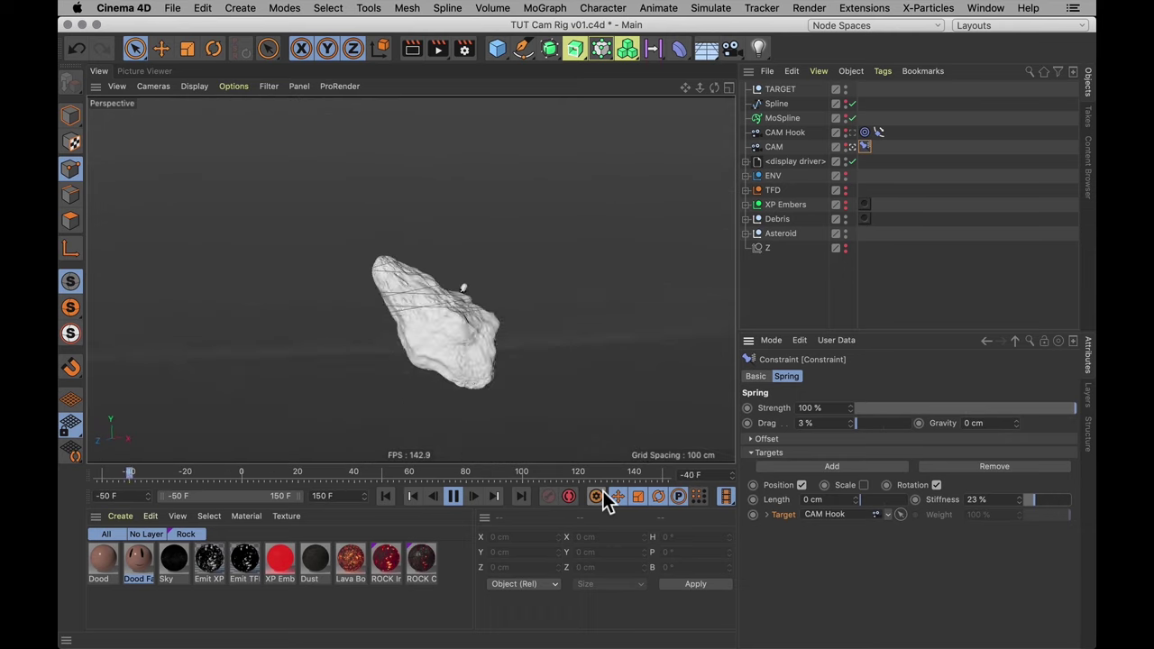
drag(1034, 499, 1091, 527)
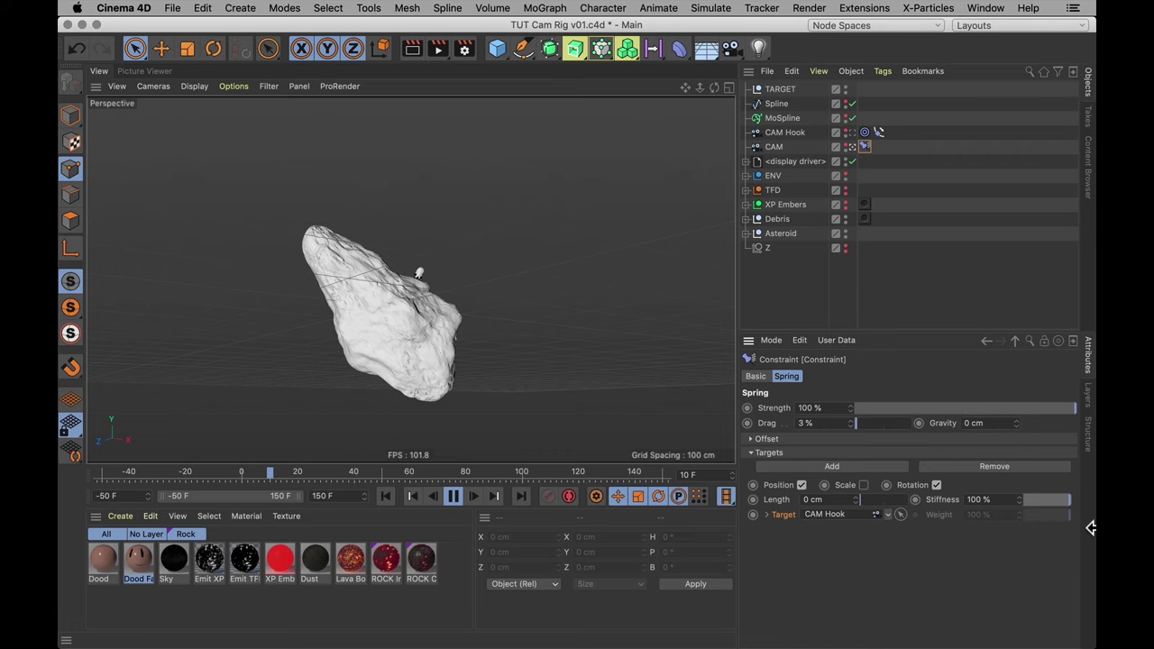